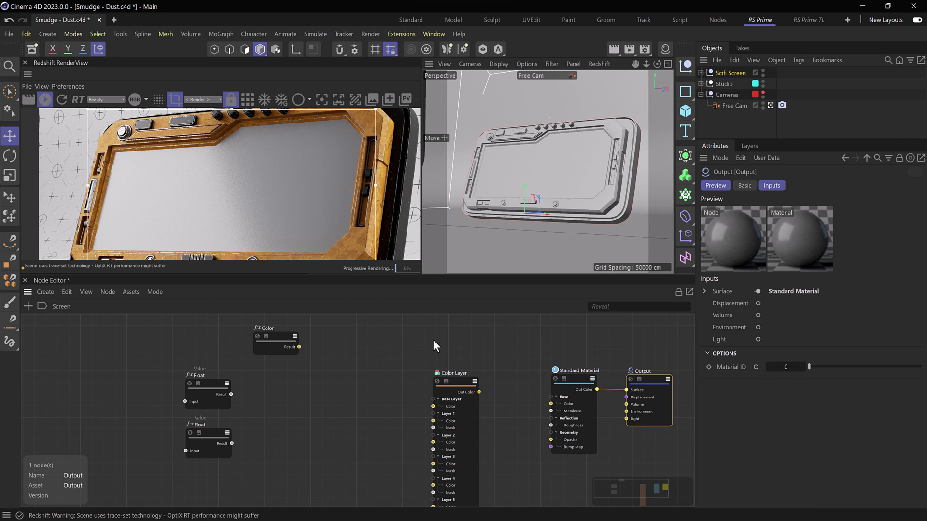
# Set the Standard Material's base color to black with a V of 0%
pyautogui.moveTo(533, 349); pyautogui.dragTo(601, 466)
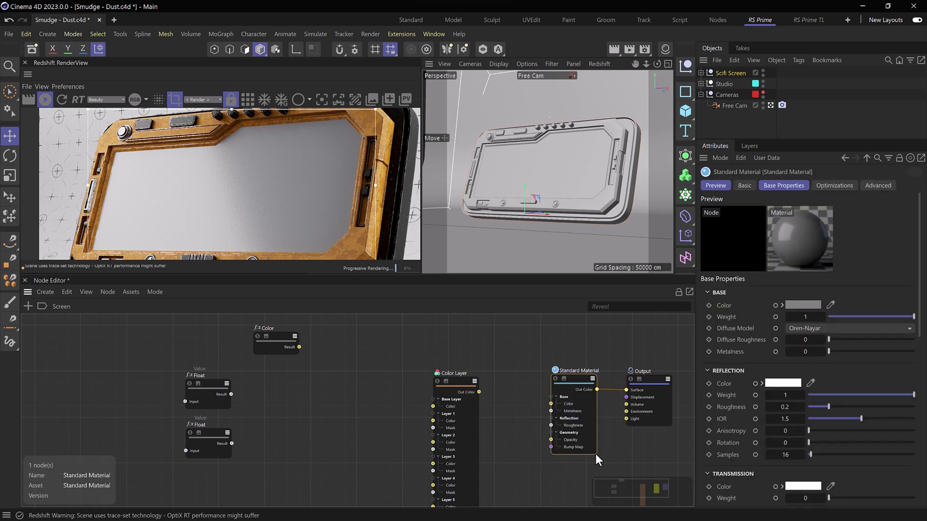
pyautogui.click(584, 341)
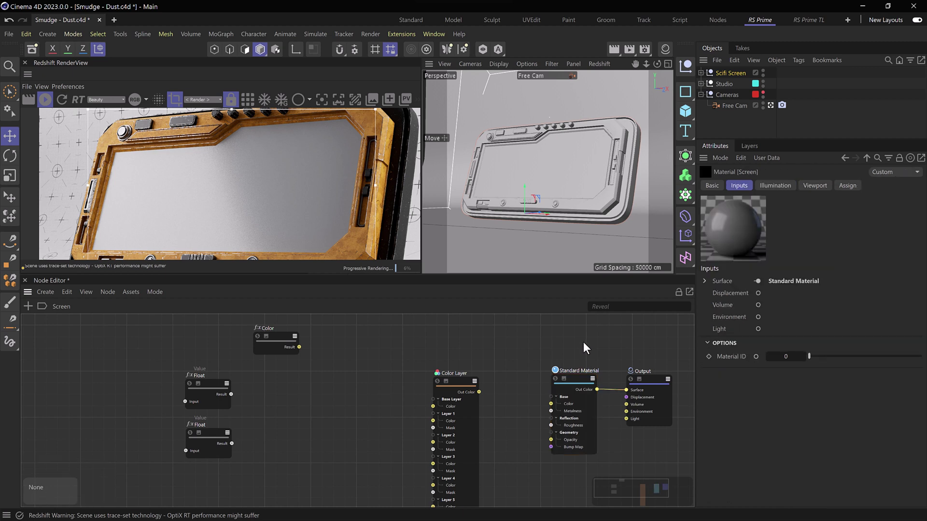
pyautogui.click(577, 375)
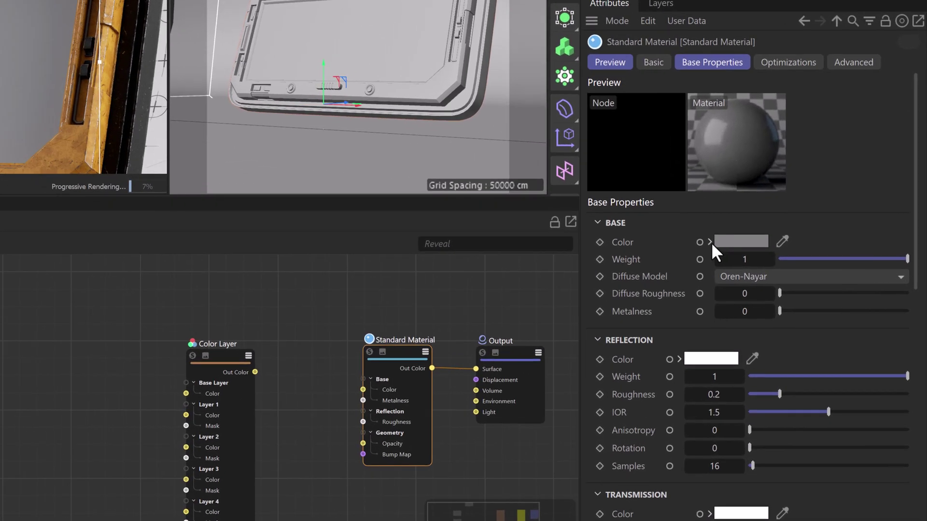
pyautogui.click(710, 241)
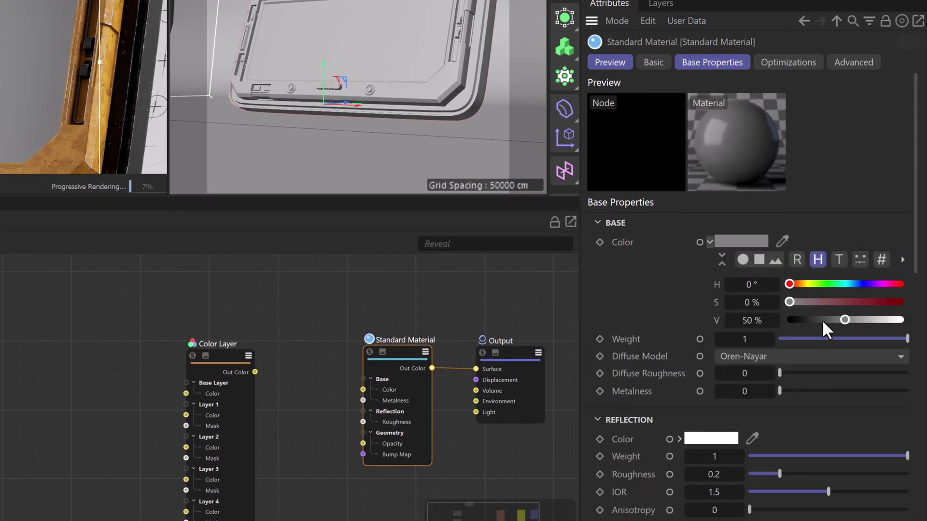
pyautogui.moveTo(813, 320); pyautogui.dragTo(739, 324)
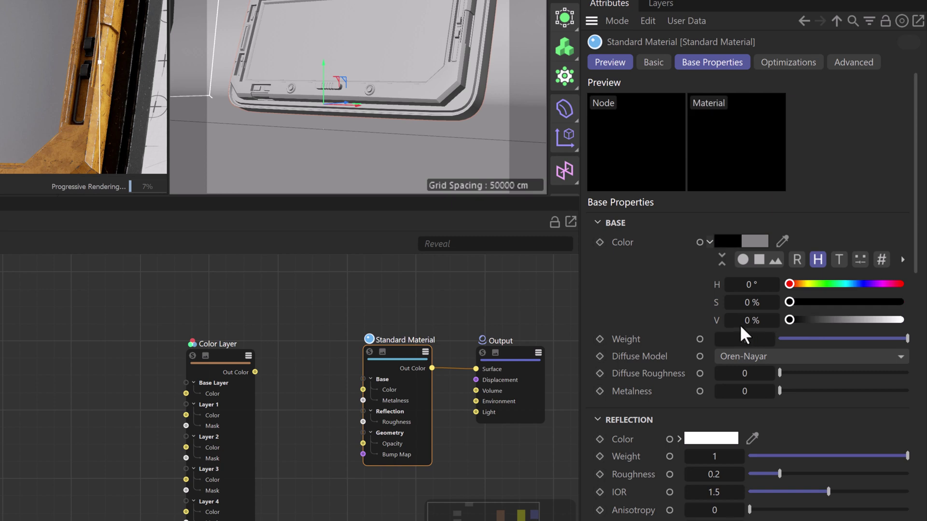
pyautogui.click(708, 240)
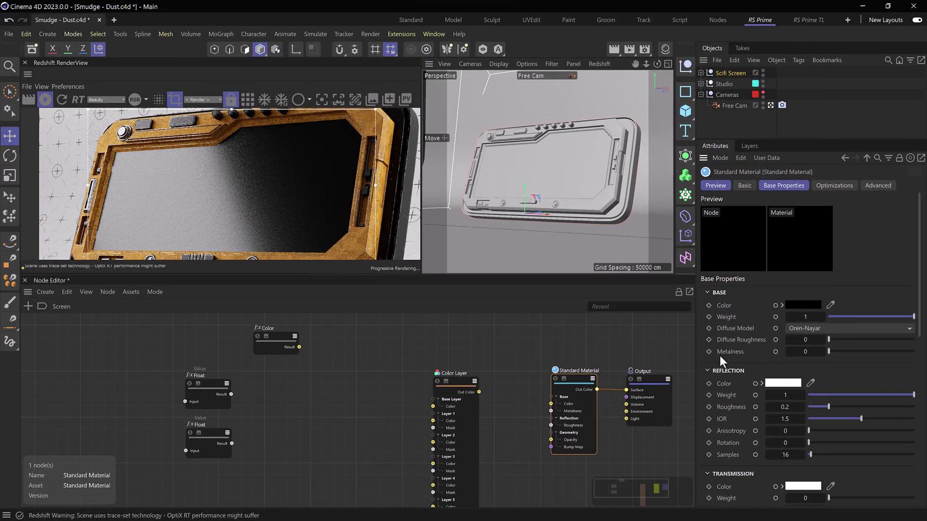
pyautogui.click(524, 358)
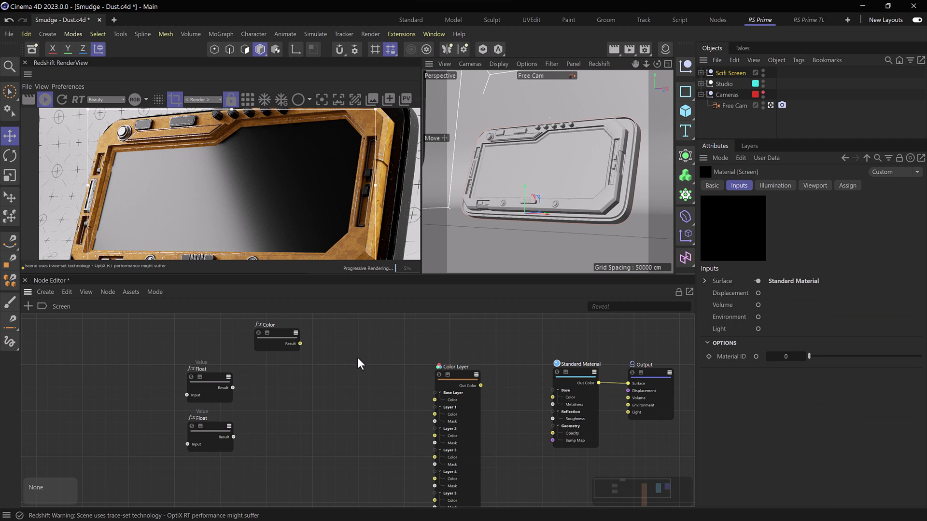
# Set the Color node's input to black with a V of 0%, and check the two Float nodes' inputs
pyautogui.click(285, 334)
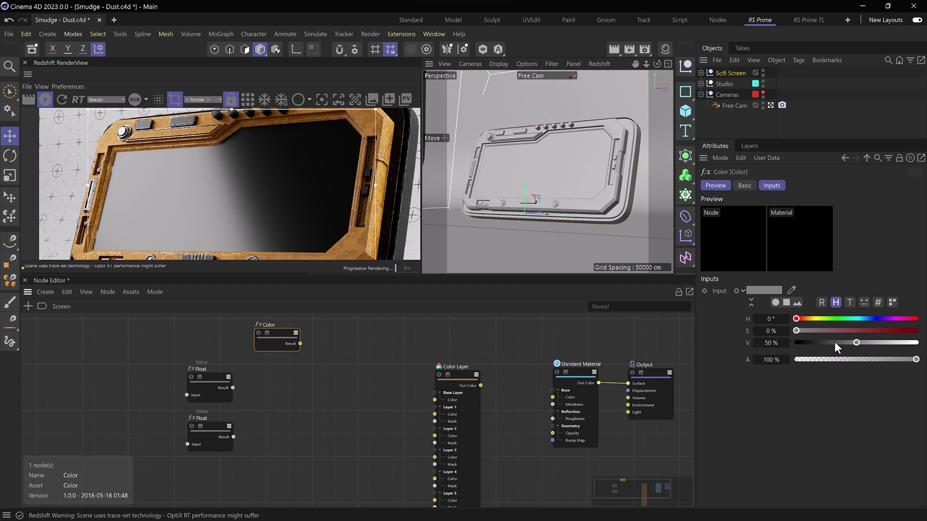
pyautogui.moveTo(843, 342); pyautogui.dragTo(758, 349)
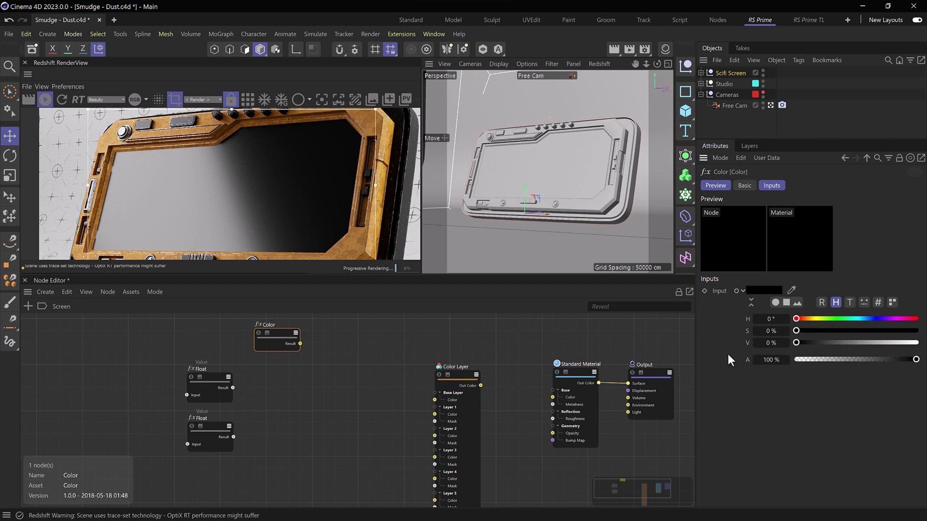
pyautogui.click(220, 368)
pyautogui.keyDown('shift'); pyautogui.click(224, 434); pyautogui.keyUp('shift')
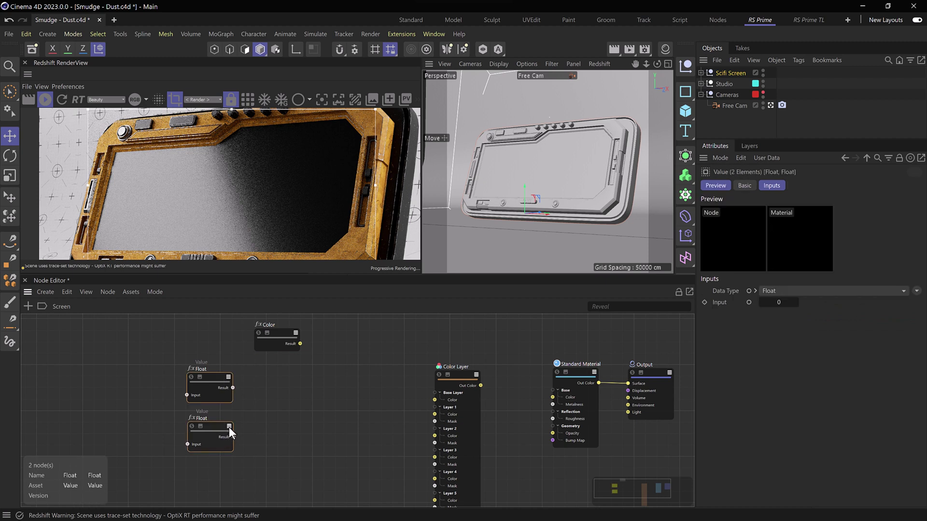
pyautogui.click(259, 396)
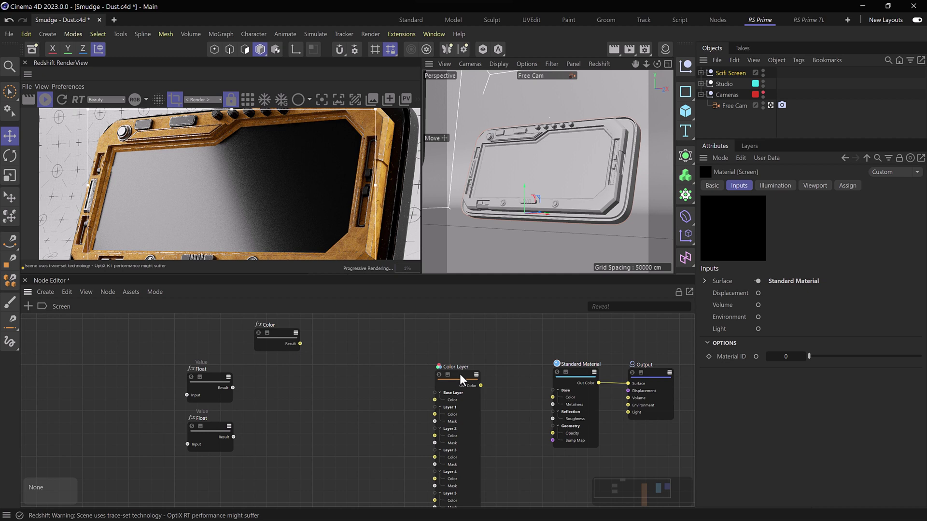
# Connect the Color Layer's output to the Standard Material's roughness, and the Color node's result to the Color Layer's base layer color
pyautogui.moveTo(480, 385); pyautogui.dragTo(550, 415)
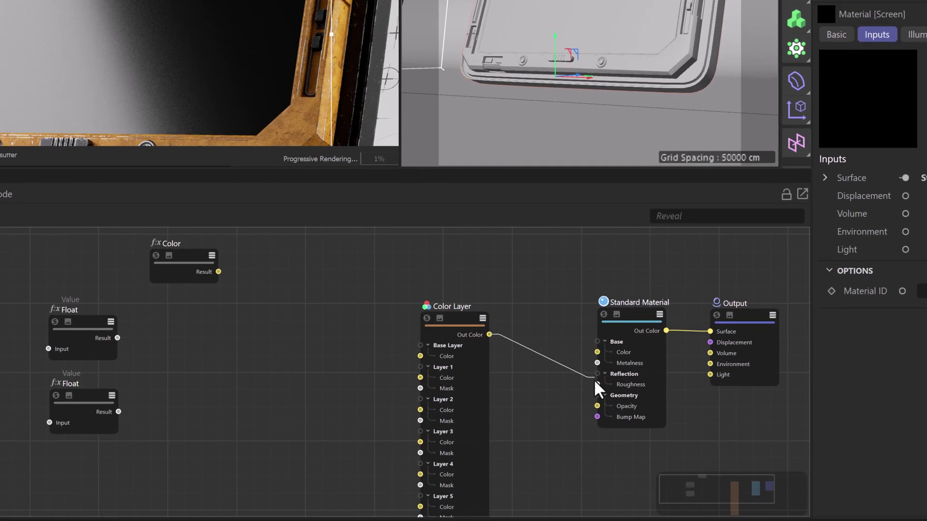
pyautogui.moveTo(594, 382); pyautogui.dragTo(597, 384)
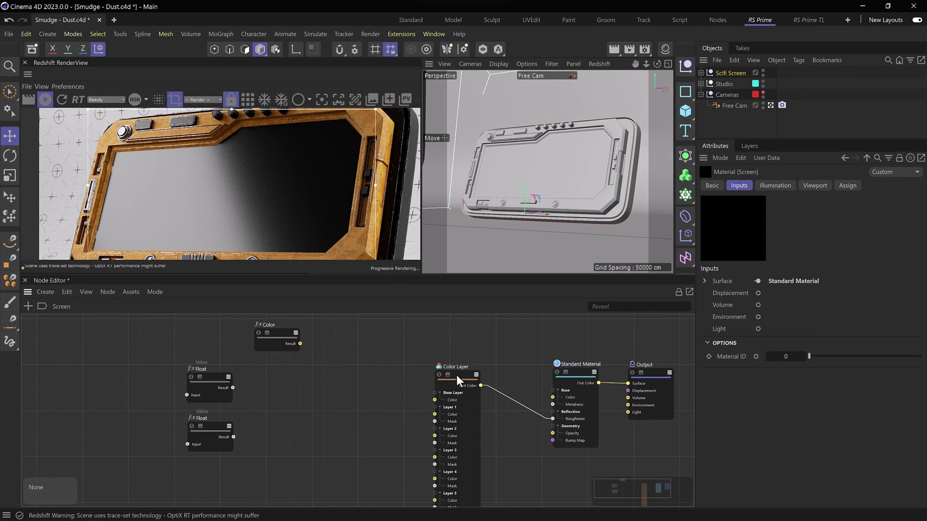
pyautogui.moveTo(273, 320); pyautogui.dragTo(434, 386)
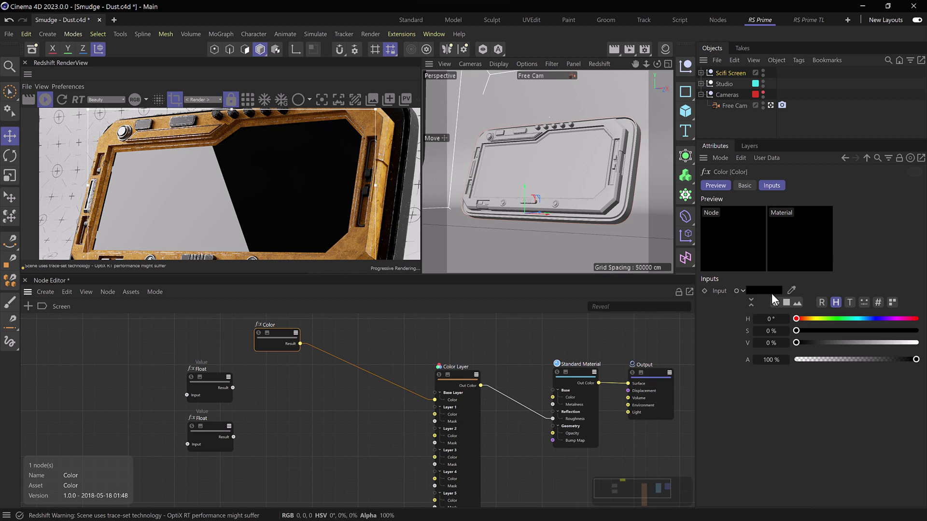
pyautogui.click(454, 375)
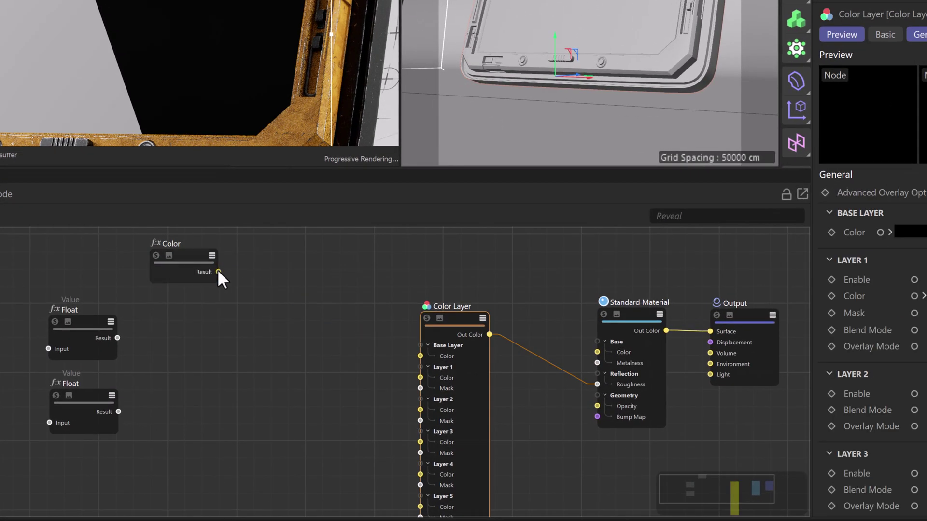
pyautogui.moveTo(218, 272); pyautogui.dragTo(419, 356)
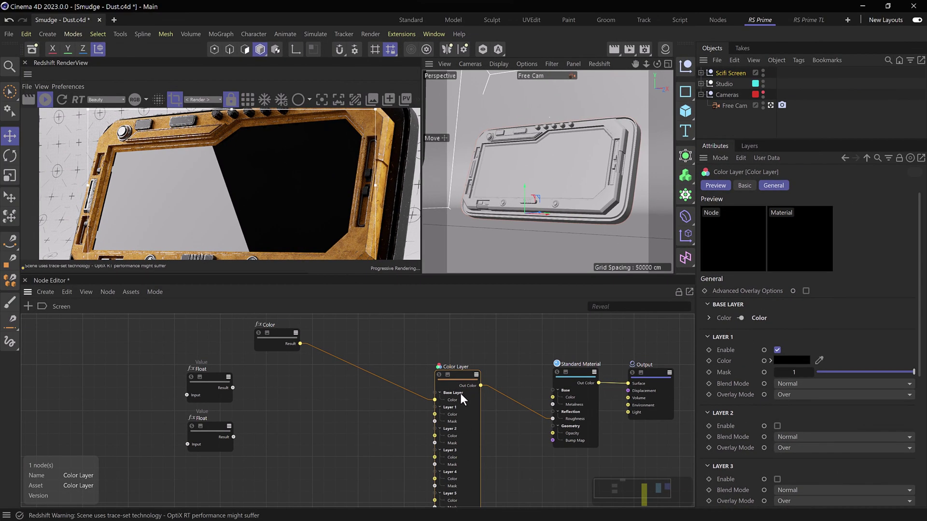
# Switch to the image viewer's smudge texture folder and examine the available smudge and fingerprint maps, several of them at full size
pyautogui.hotkey('alt', 'Tab')
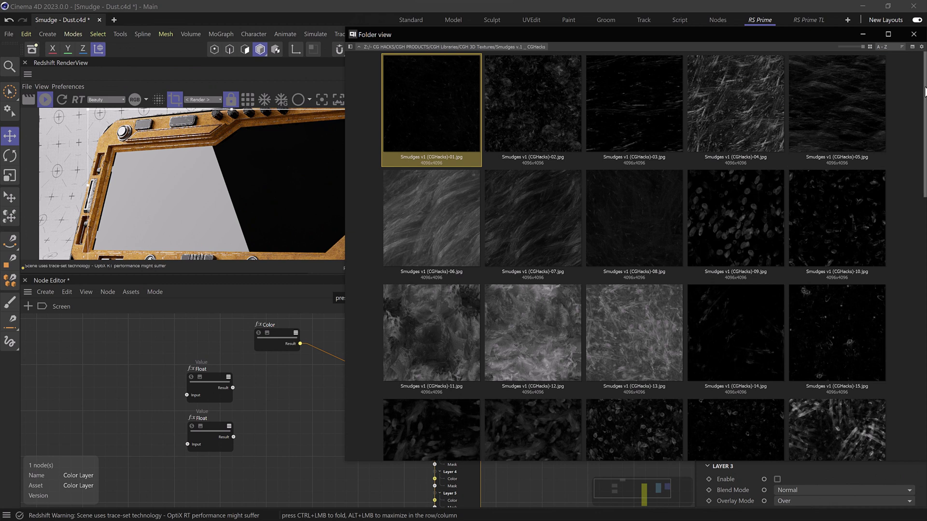
pyautogui.scroll(-5, 921, 85)
pyautogui.scroll(-3, 924, 228)
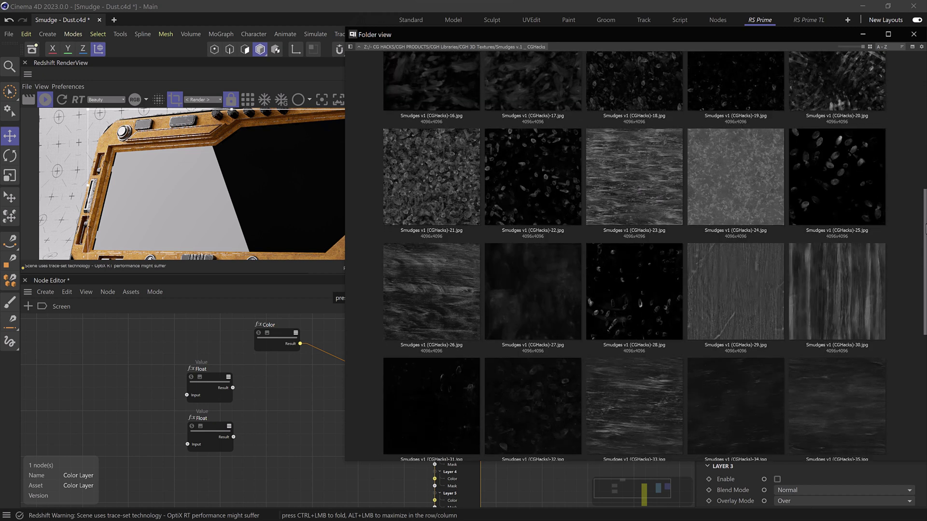
pyautogui.scroll(1, 856, 135)
pyautogui.doubleClick(856, 140)
pyautogui.press('Right')
pyautogui.press('Right')
pyautogui.press('Right')
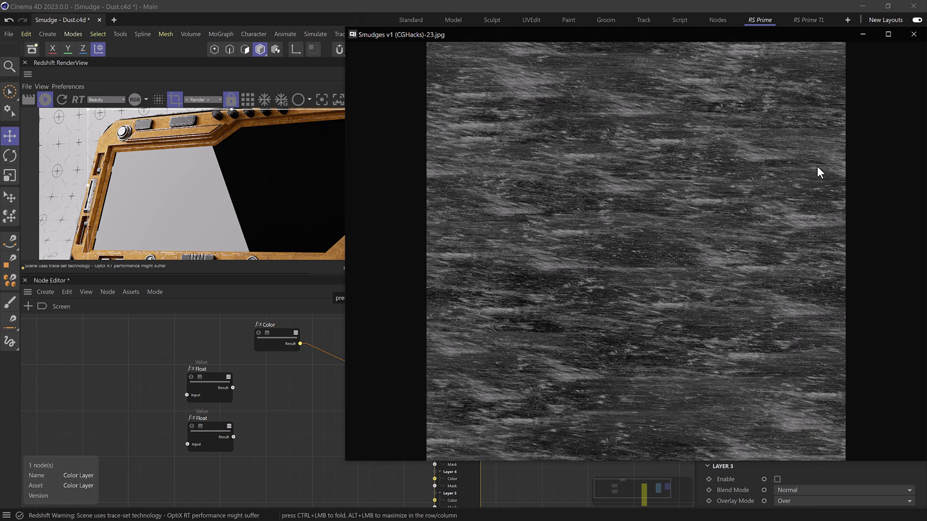
pyautogui.press('Right')
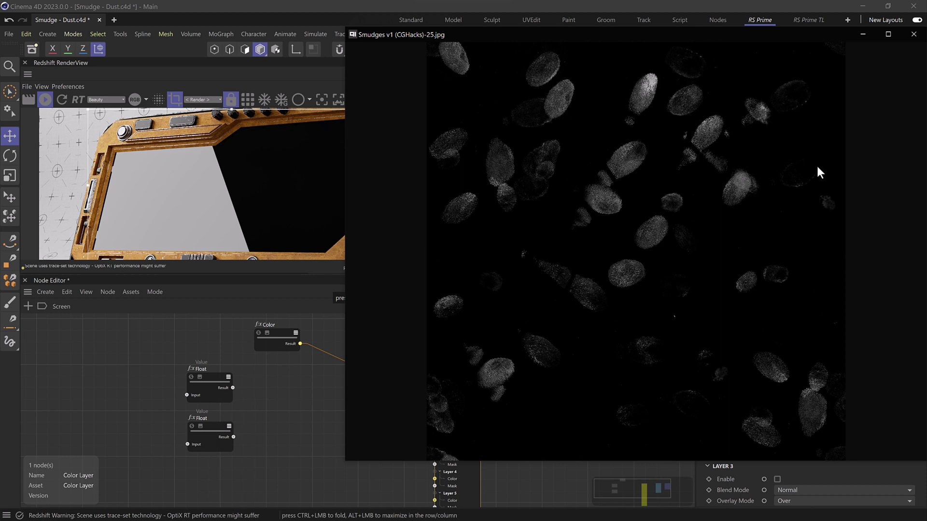
pyautogui.press('Right')
pyautogui.press('Right')
pyautogui.press('Right')
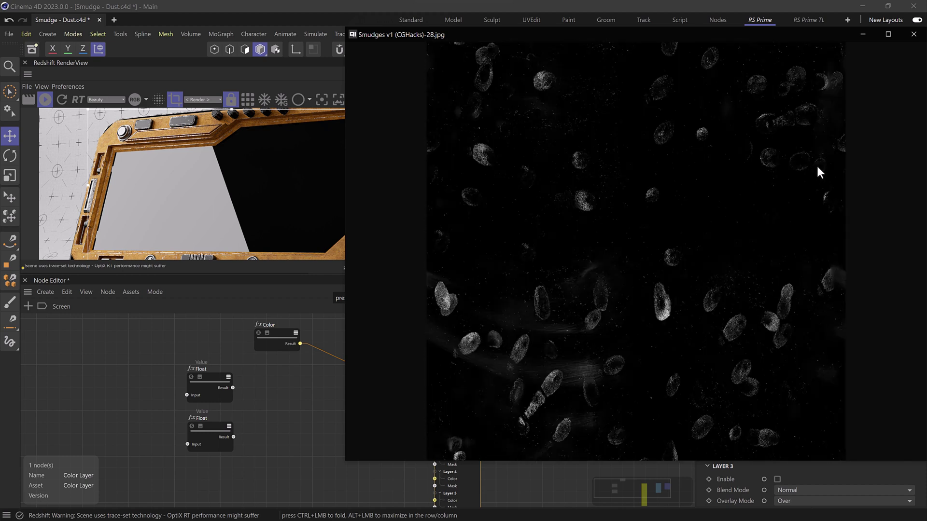
pyautogui.press('Right')
pyautogui.press('Escape')
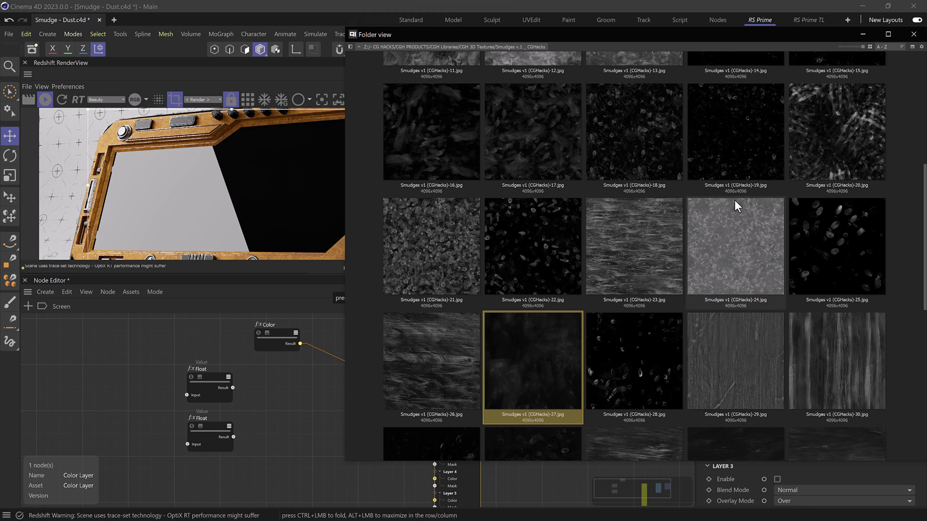
# Add Smudges v1 (CGHacks)-10.jpg to the Screen material as a texture node, collapse its preview, and connect it to the Color Layer's Layer 1 color
pyautogui.click(819, 209)
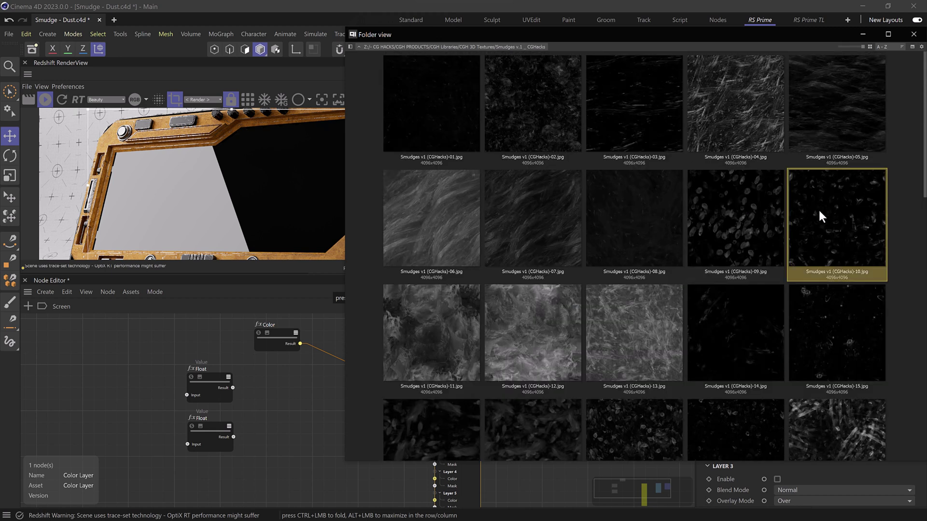
pyautogui.doubleClick(816, 203)
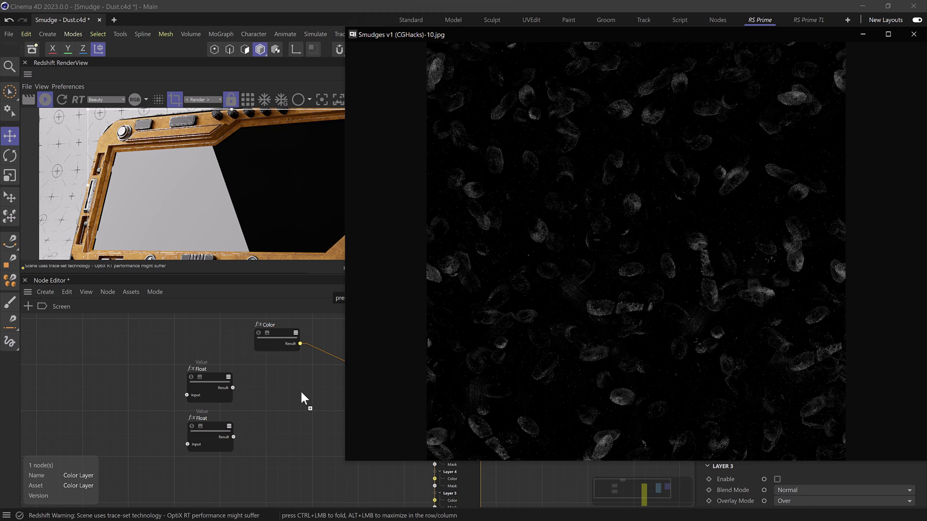
pyautogui.moveTo(302, 390); pyautogui.dragTo(301, 392)
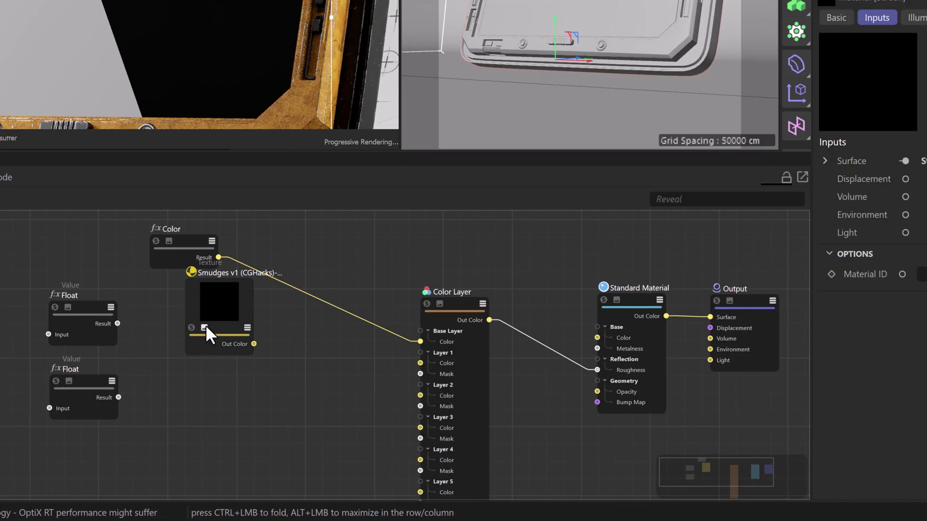
pyautogui.click(204, 324)
pyautogui.moveTo(218, 325)
pyautogui.mouseDown()
pyautogui.moveTo(215, 305)
pyautogui.moveTo(304, 367)
pyautogui.moveTo(402, 377)
pyautogui.moveTo(420, 361)
pyautogui.mouseUp()
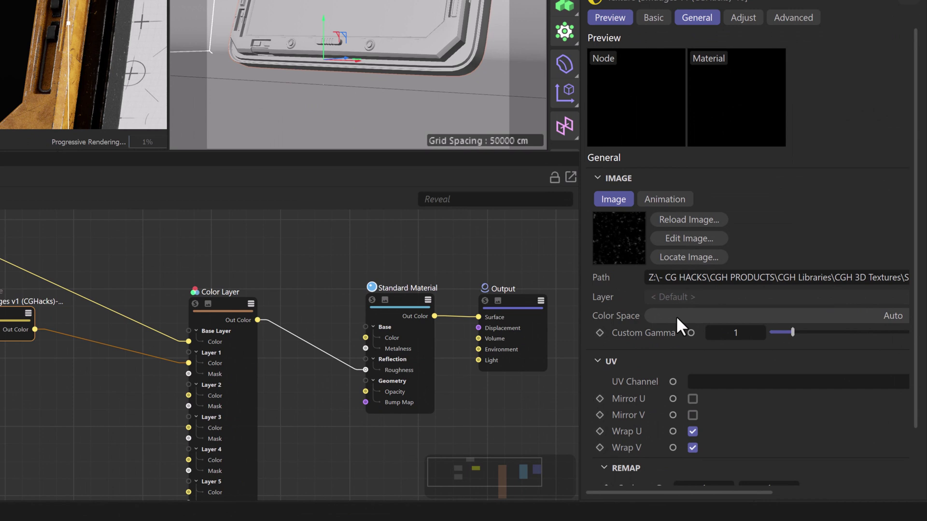
# Set the smudge texture's color space to the file-io option Raw and inspect the smudges on the rendered screen
pyautogui.click(676, 316)
pyautogui.moveTo(663, 466)
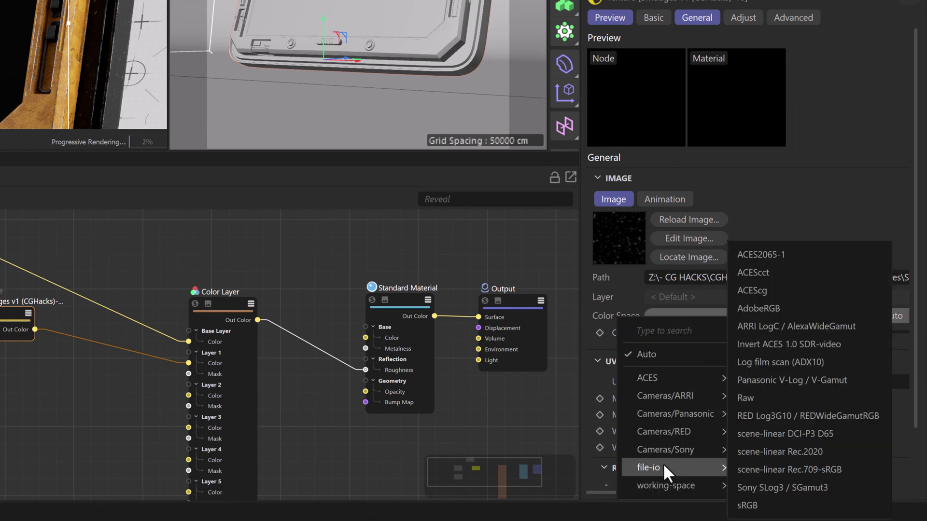
pyautogui.click(760, 396)
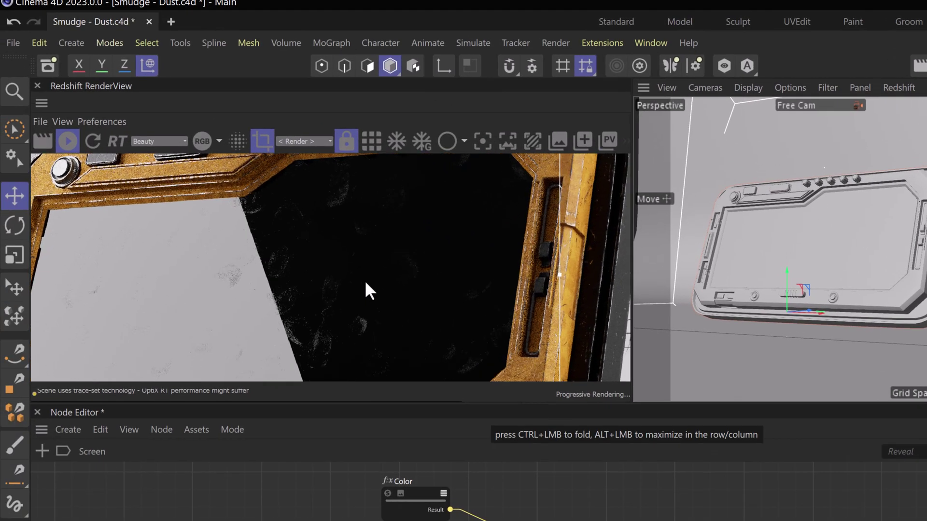
pyautogui.scroll(4, 341, 277)
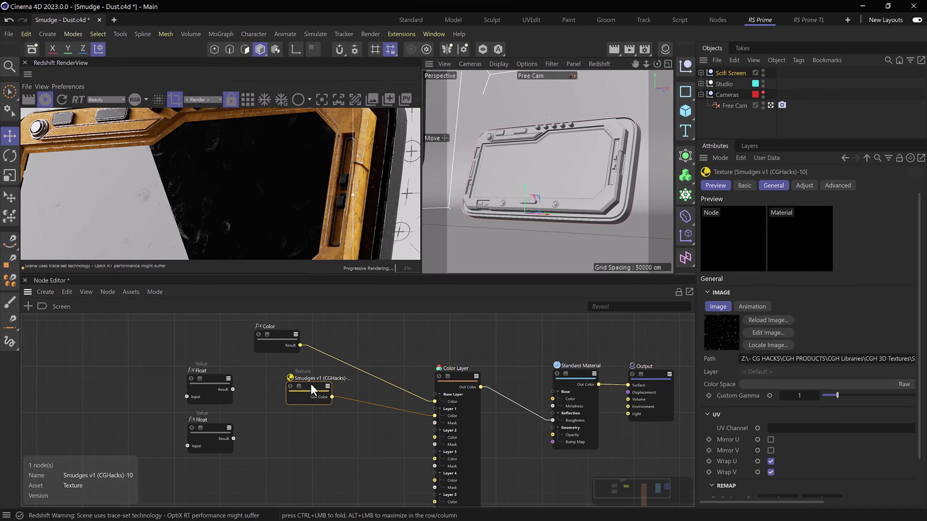
# Align the smudge texture node under the Color node and connect the upper Float node to the texture's UV Remap Scale
pyautogui.moveTo(311, 384); pyautogui.dragTo(278, 381)
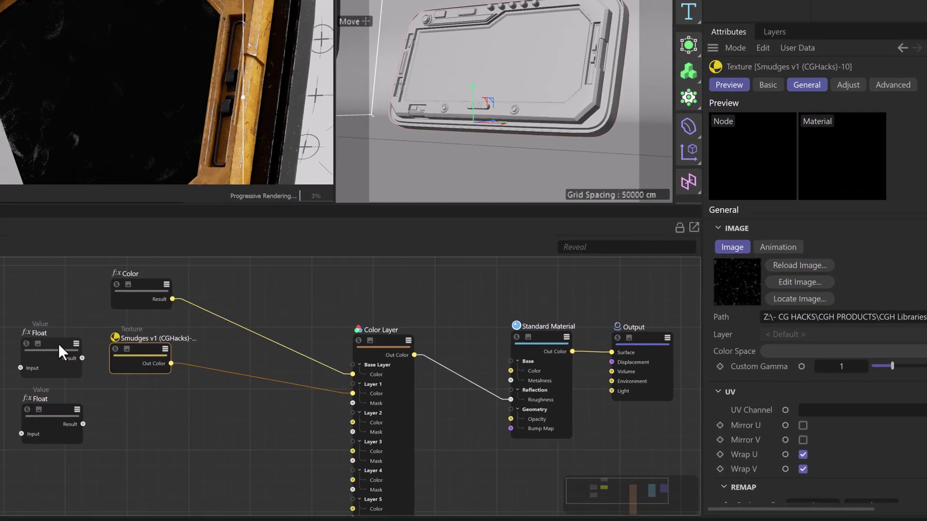
pyautogui.click(220, 383)
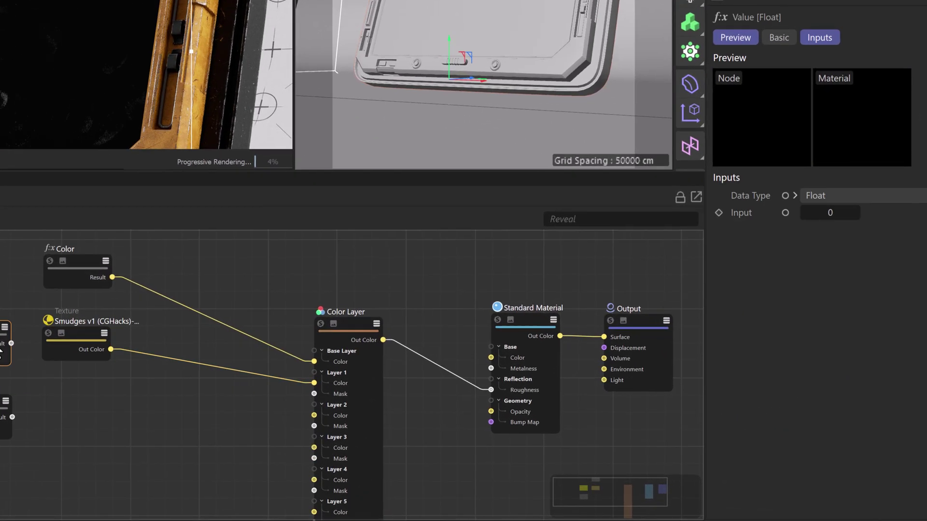
pyautogui.moveTo(11, 344); pyautogui.dragTo(68, 347)
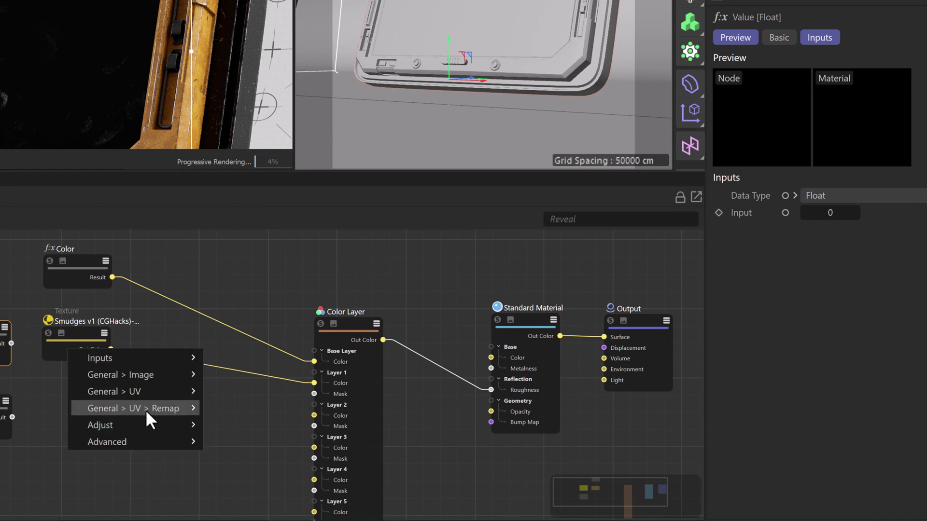
pyautogui.moveTo(153, 408)
pyautogui.click(218, 408)
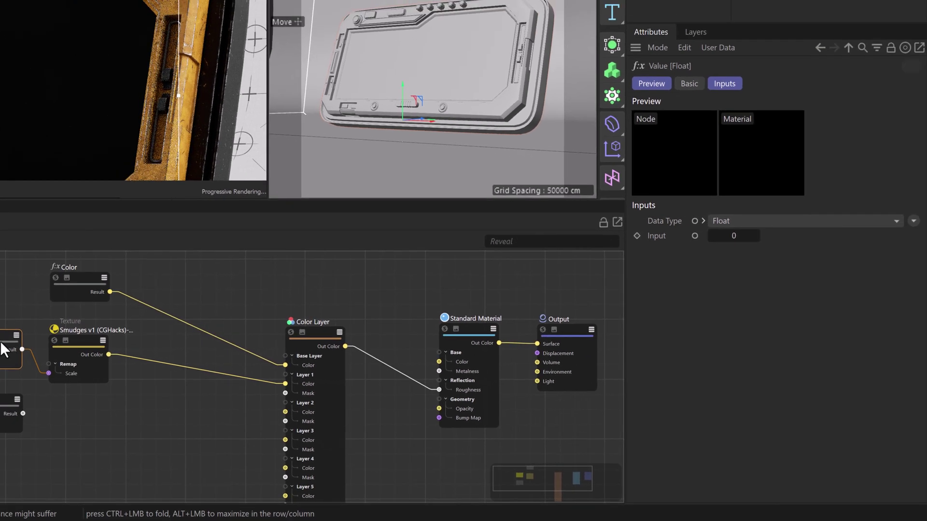
# Try an input of 0.5 on the Float node driving the smudge texture's scale, and settle on 1
pyautogui.click(733, 236)
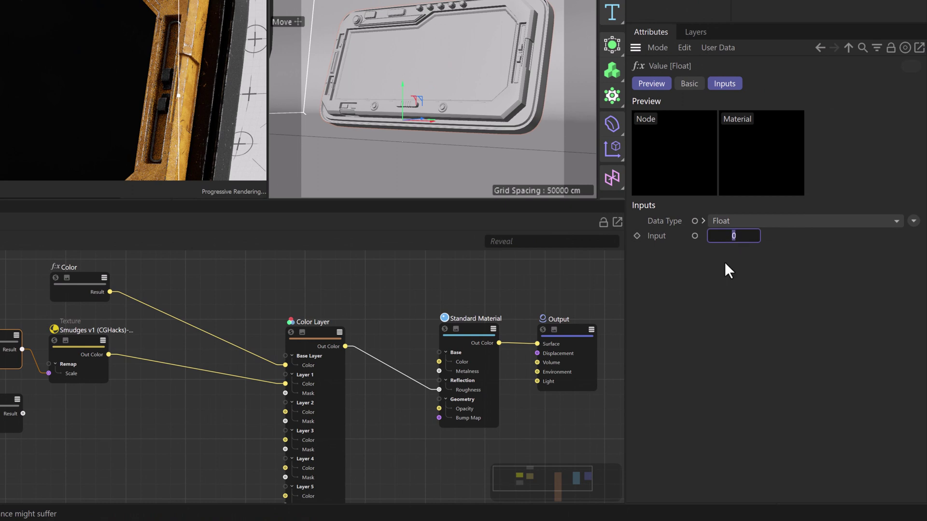
pyautogui.write('.')
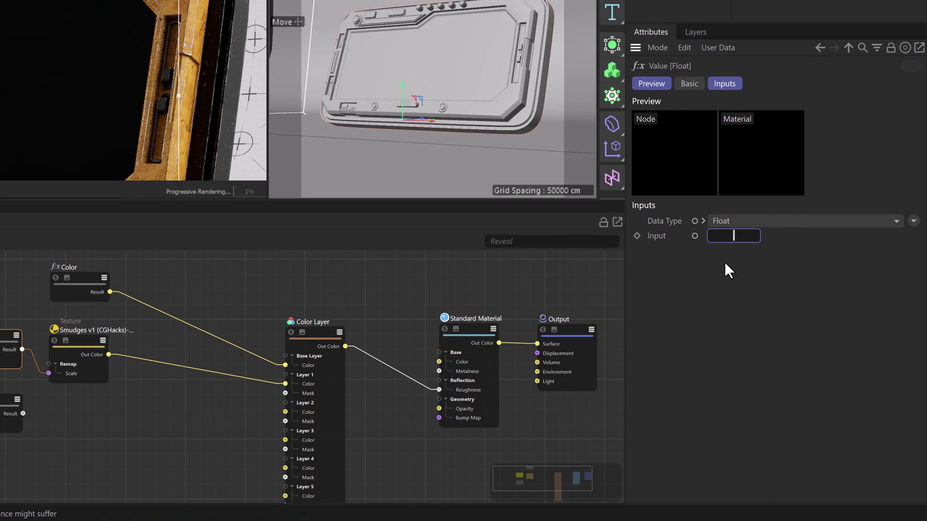
pyautogui.write('5')
pyautogui.press('Return')
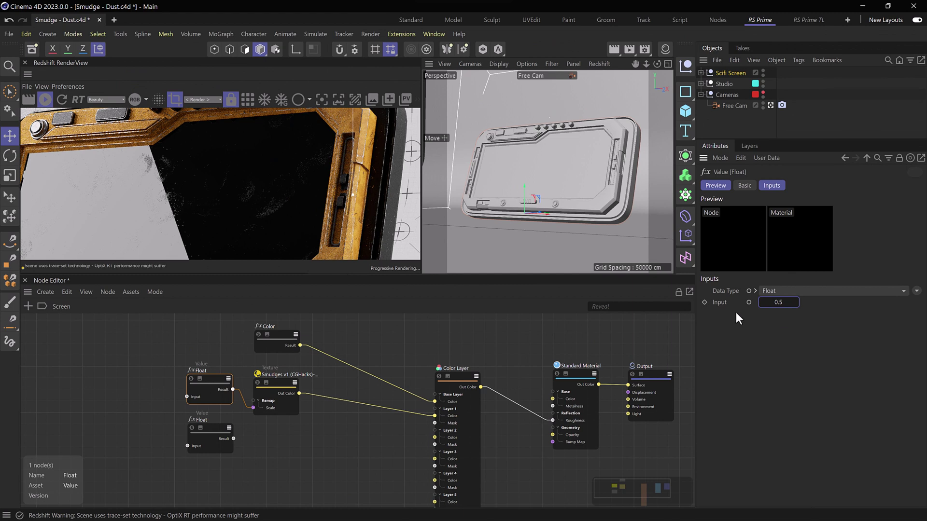
pyautogui.click(776, 302)
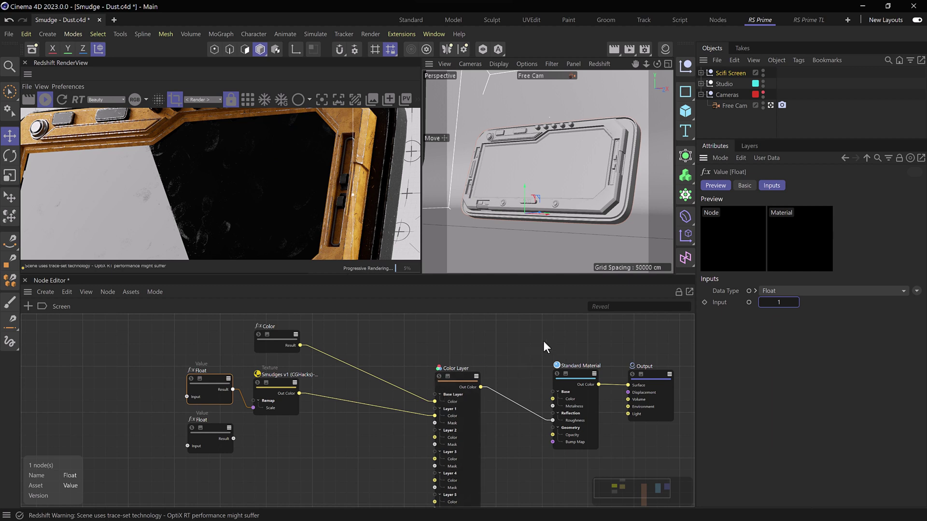
# Insert a Ramp node between the smudge texture and the Color Layer's Layer 1 color, collapse its preview, and align it with the texture
pyautogui.hotkey('shift', 'c')
pyautogui.write('ramp')
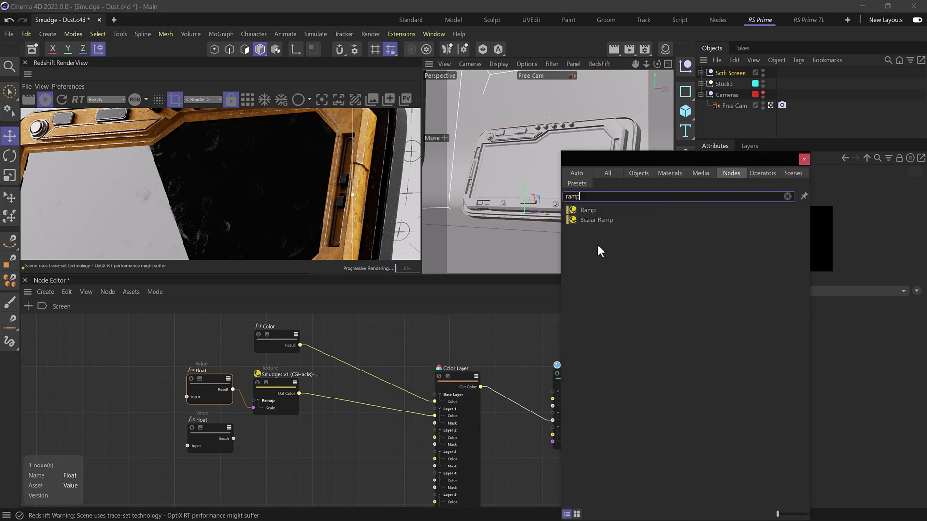
pyautogui.moveTo(586, 213)
pyautogui.mouseDown()
pyautogui.moveTo(521, 283)
pyautogui.moveTo(357, 401)
pyautogui.mouseUp()
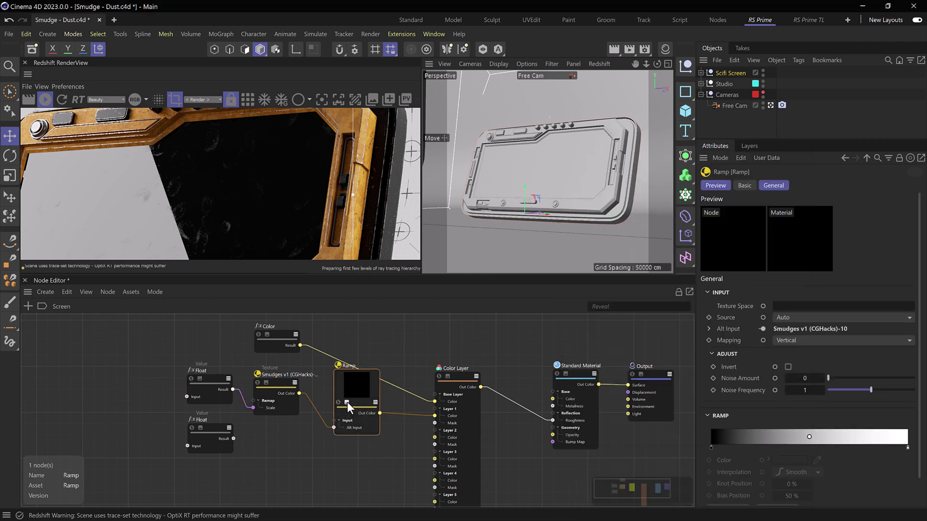
pyautogui.click(346, 401)
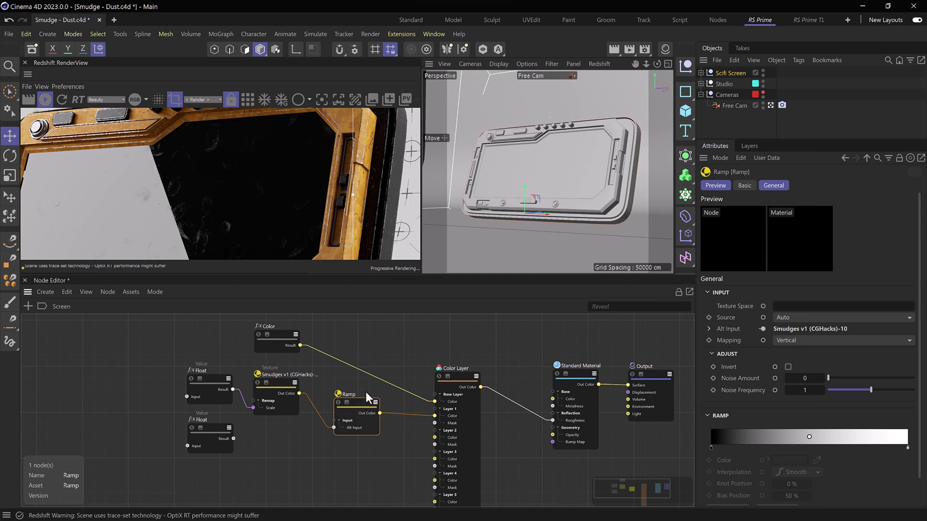
pyautogui.moveTo(367, 390); pyautogui.dragTo(369, 377)
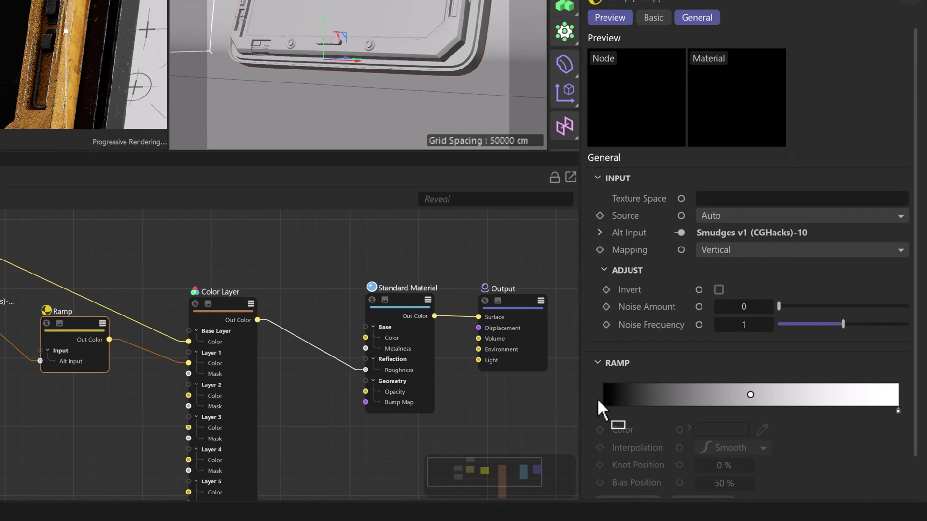
# Raise the ramp's black knot to a brightness of 22% and move its white knot inward to about 83%
pyautogui.scroll(-1, 604, 369)
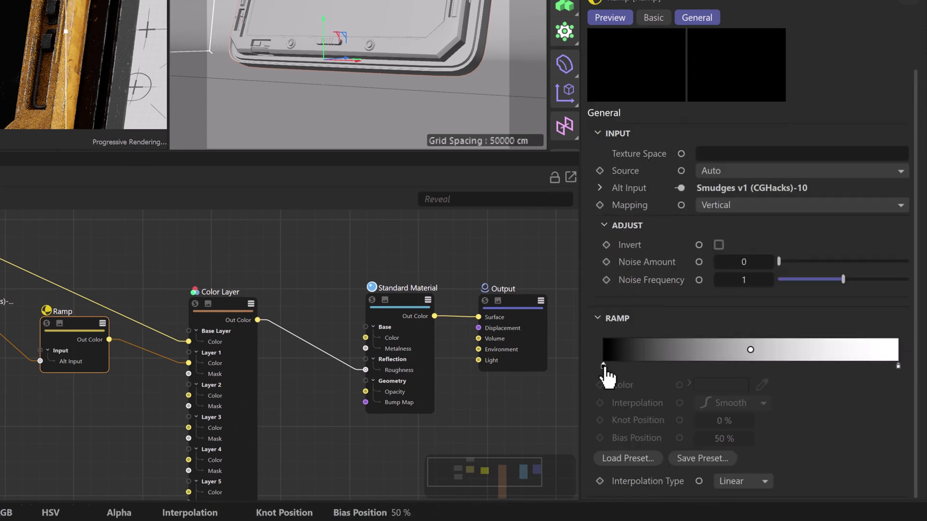
pyautogui.click(603, 366)
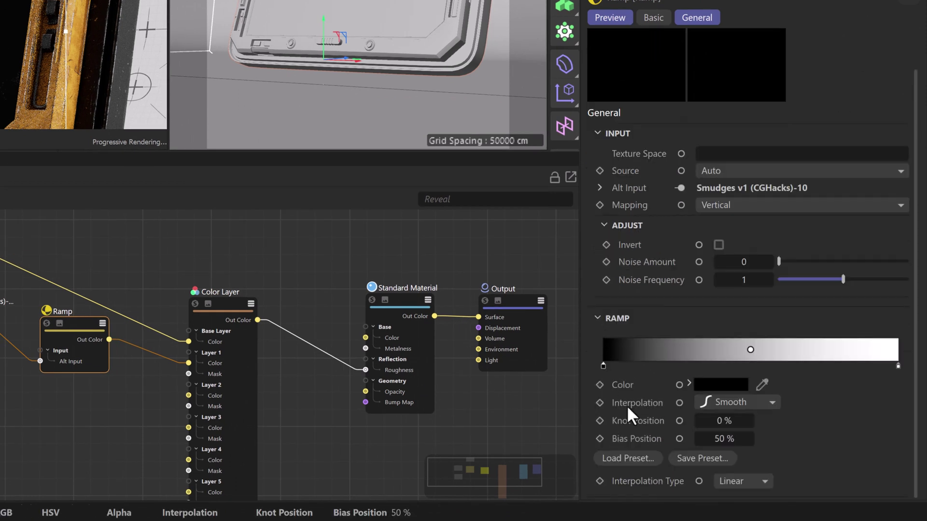
pyautogui.click(690, 383)
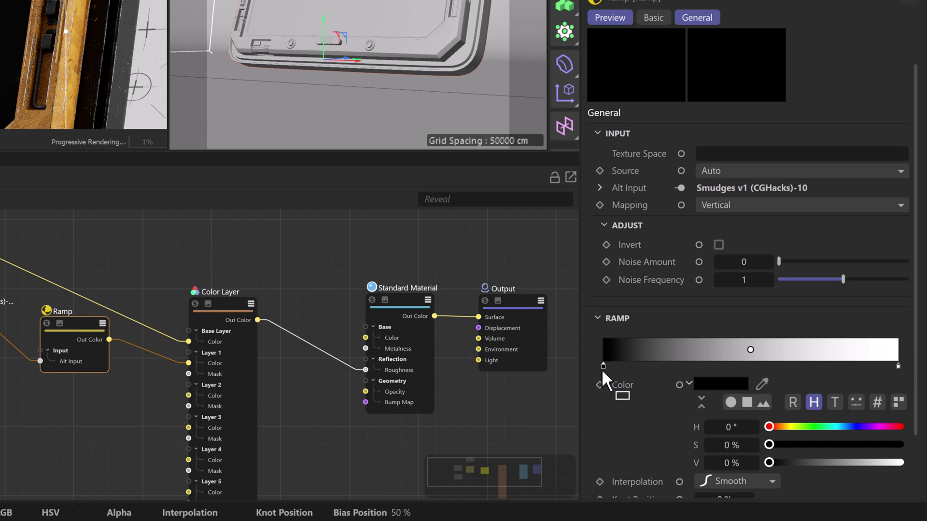
pyautogui.click(797, 462)
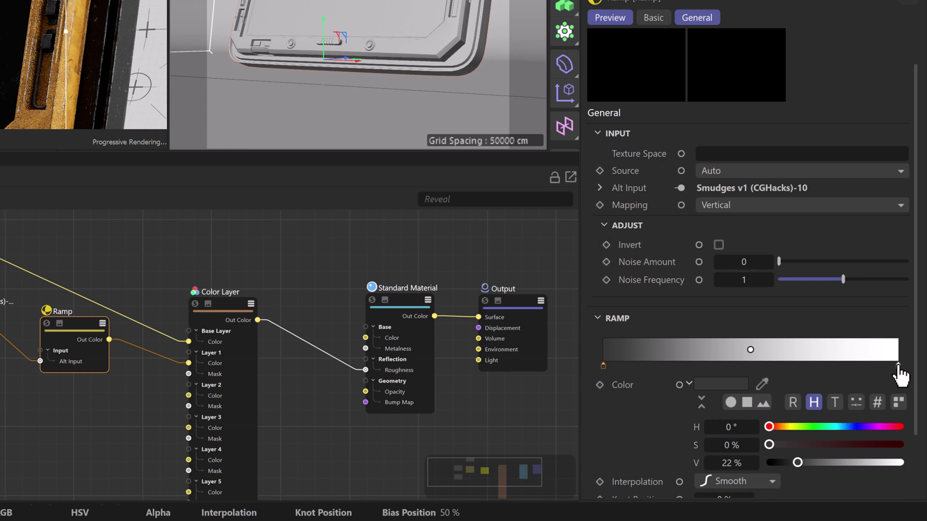
pyautogui.moveTo(899, 369); pyautogui.dragTo(850, 372)
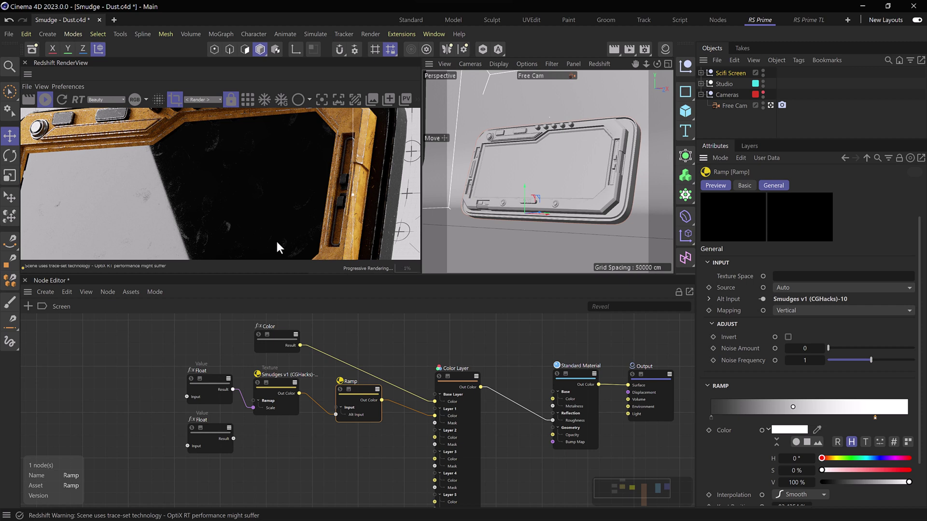
# Switch to the image viewer's smudge folder, add Smudges v1 (CGHacks)-37.jpg to the Screen material as a texture node, and connect it to Layer 2 color
pyautogui.scroll(-2, 486, 377)
pyautogui.moveTo(505, 428); pyautogui.dragTo(507, 384, button='middle')
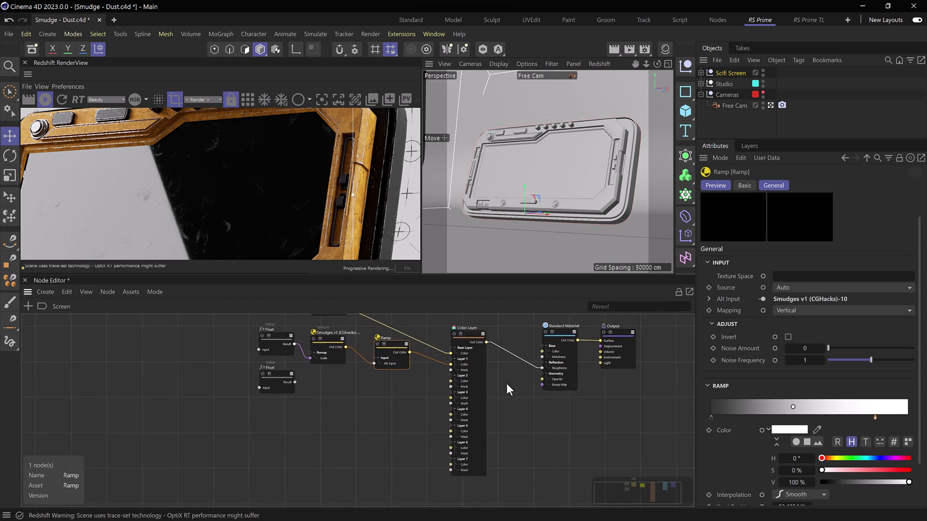
pyautogui.hotkey('alt', 'Tab')
pyautogui.doubleClick(824, 172)
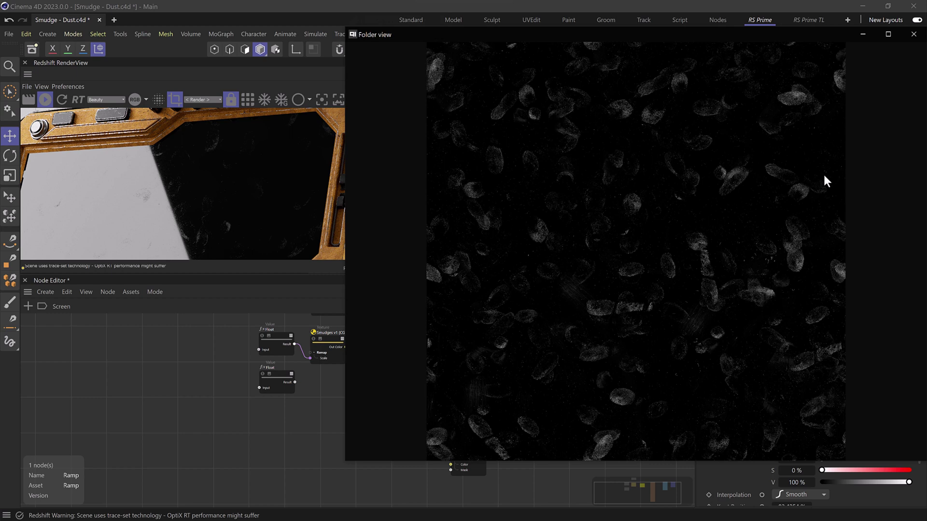
pyautogui.scroll(-5, 831, 261)
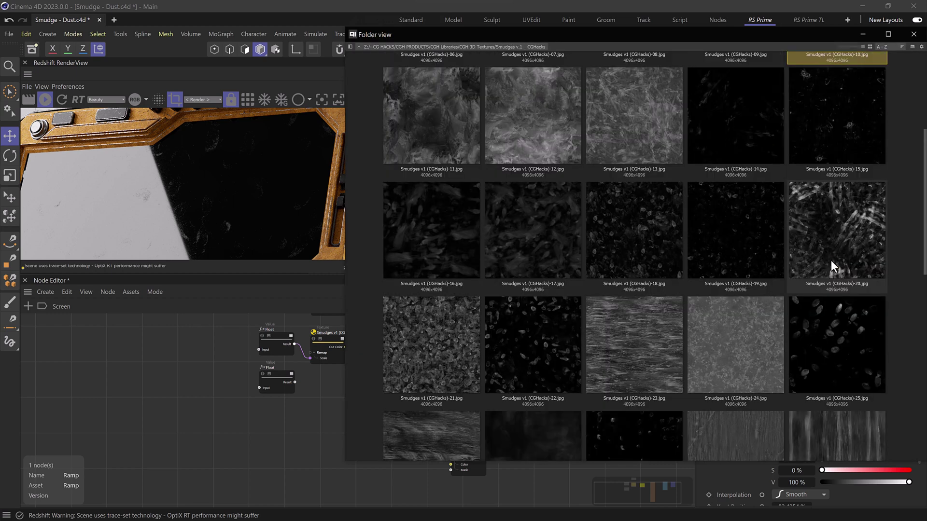
pyautogui.scroll(-3, 831, 259)
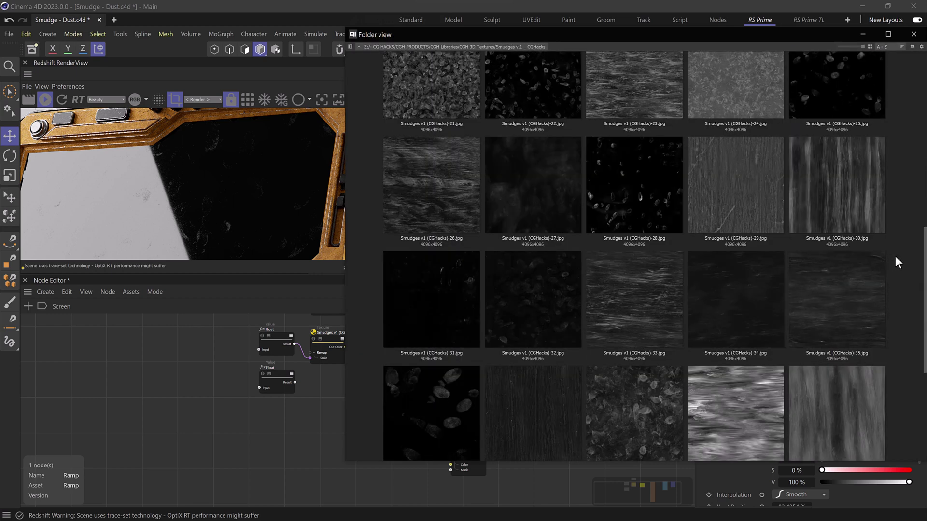
pyautogui.scroll(-1, 895, 256)
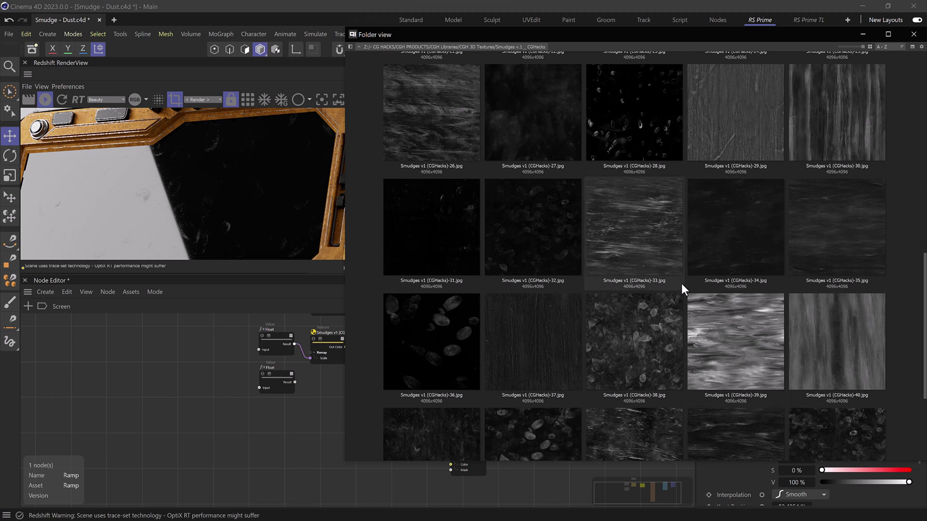
pyautogui.click(548, 378)
pyautogui.click(637, 251)
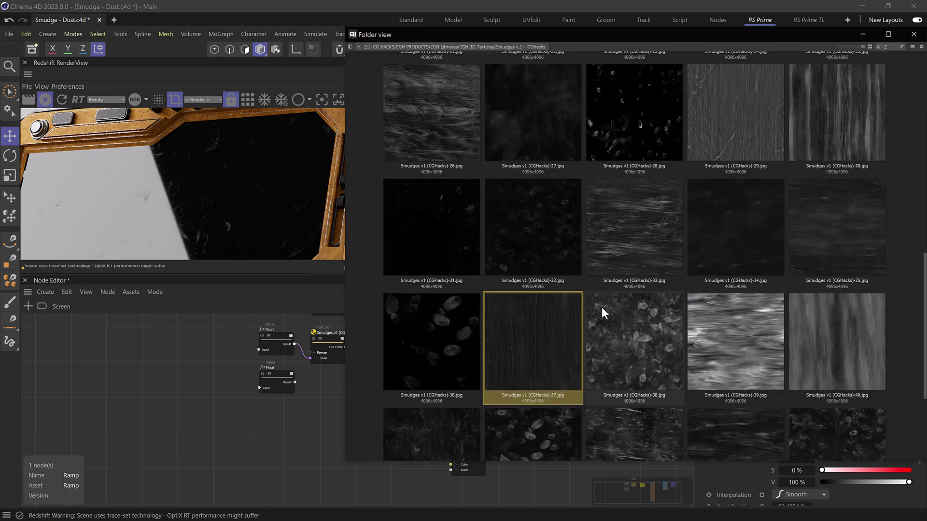
pyautogui.moveTo(305, 382)
pyautogui.mouseDown()
pyautogui.moveTo(320, 383)
pyautogui.moveTo(321, 398)
pyautogui.moveTo(451, 382)
pyautogui.mouseUp()
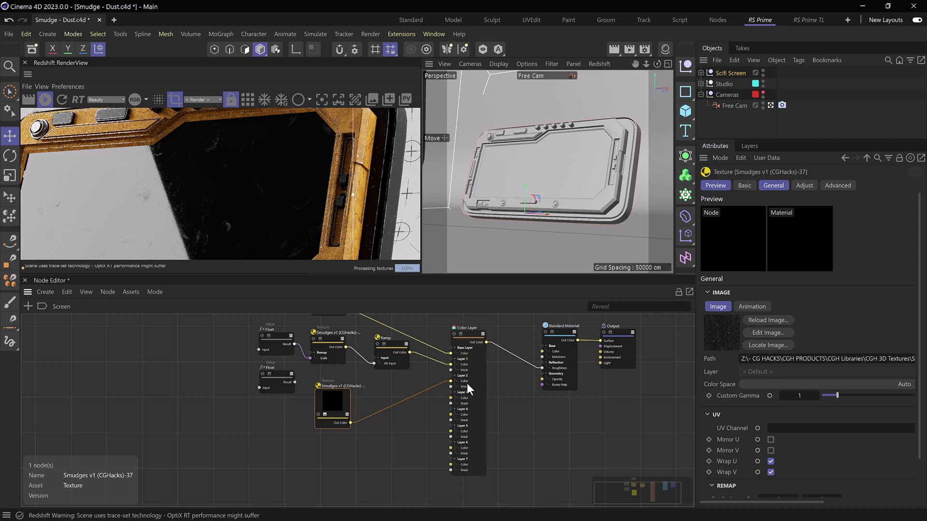
# Enable Layer 2 of the Color Layer and set the blend mode of both Layer 2 and Layer 1 to Add
pyautogui.click(471, 334)
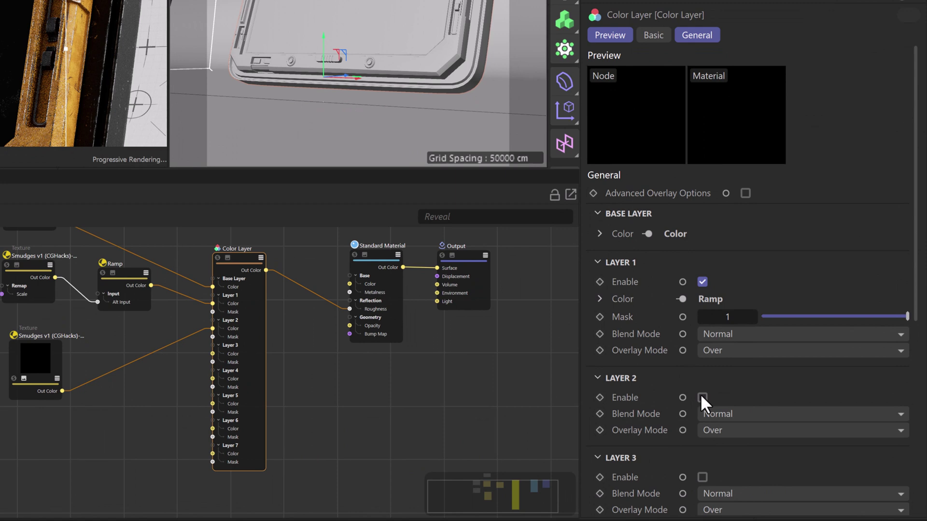
pyautogui.click(702, 397)
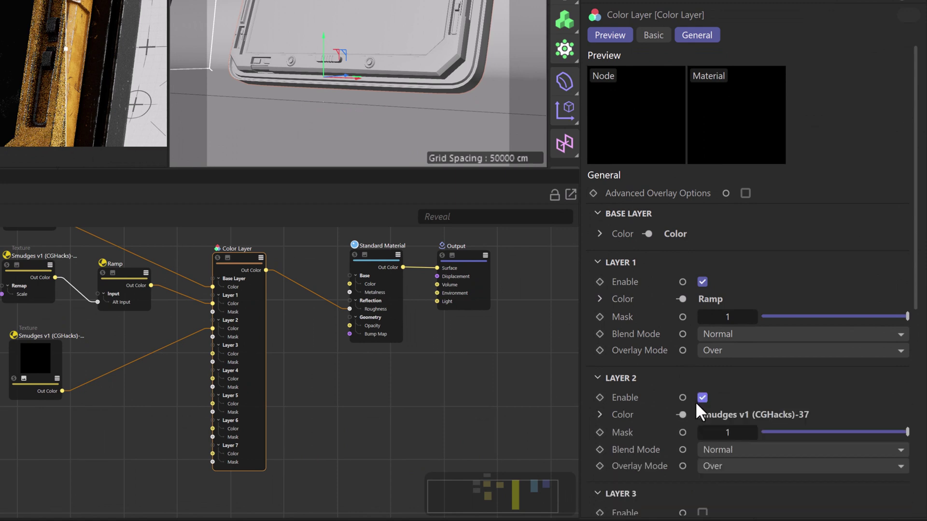
pyautogui.click(724, 450)
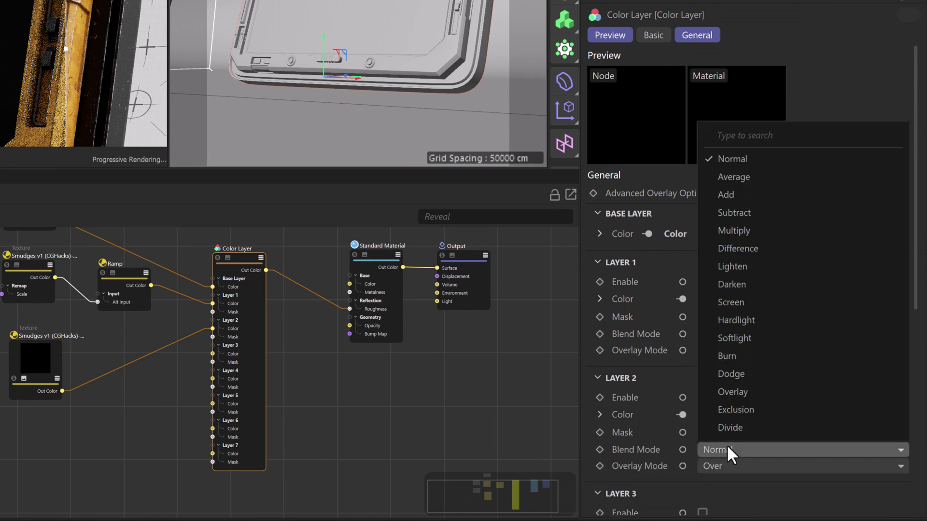
pyautogui.click(739, 196)
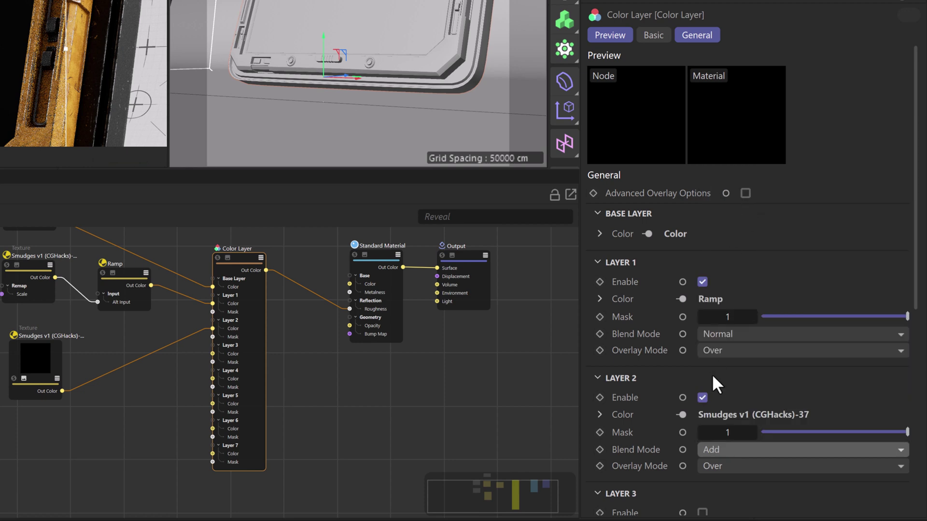
pyautogui.click(742, 336)
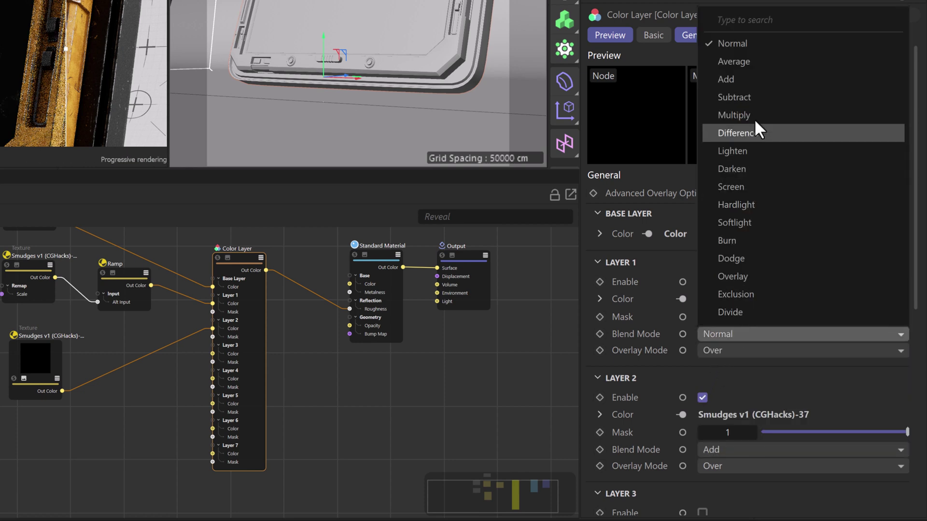
pyautogui.click(746, 79)
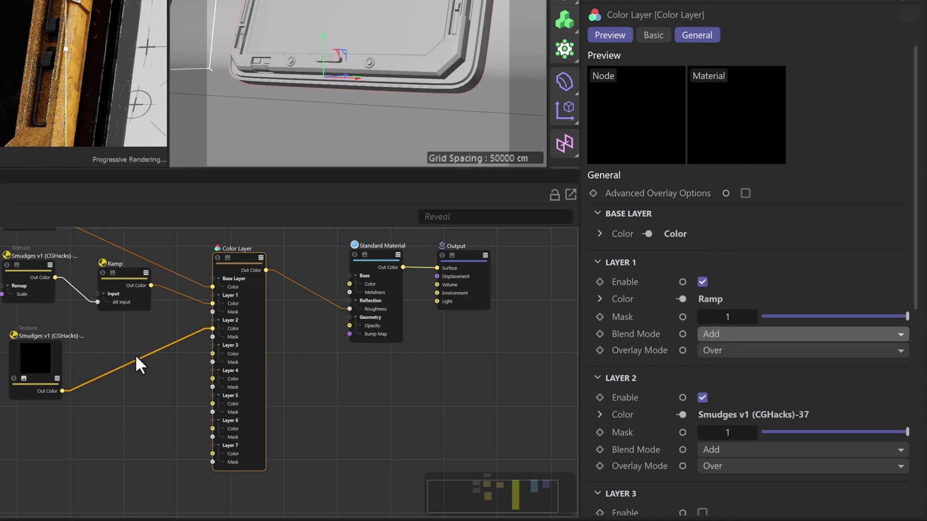
# Set the color space of the Smudges v1 (CGHacks)-37 texture to the file-io option Raw
pyautogui.click(31, 351)
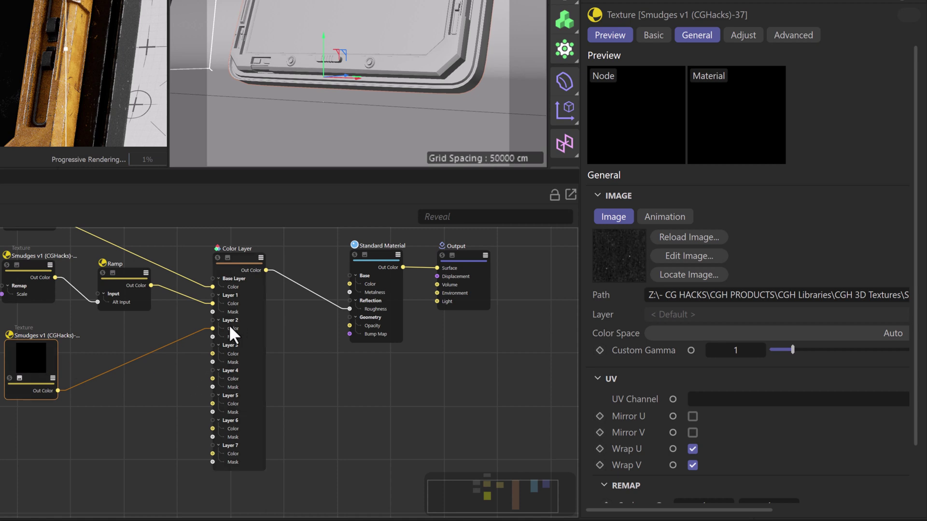
pyautogui.click(693, 332)
pyautogui.moveTo(694, 477)
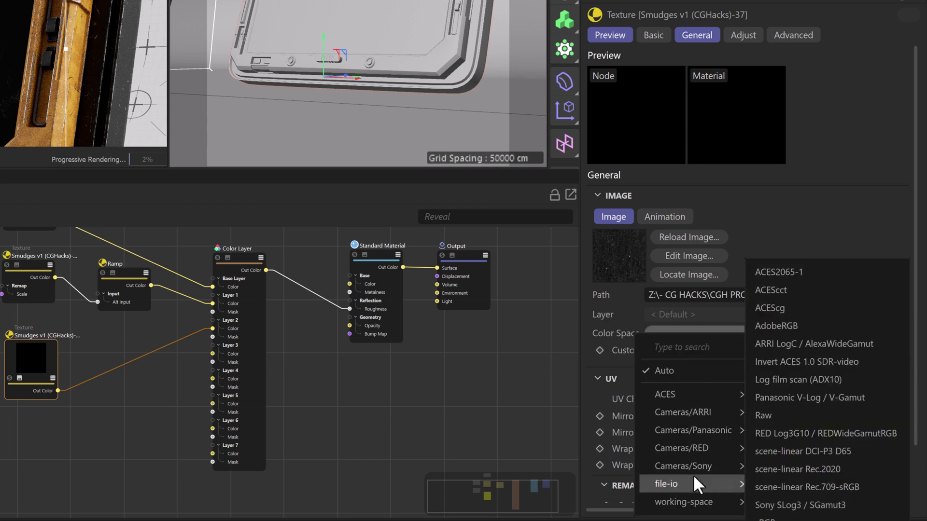
pyautogui.click(758, 415)
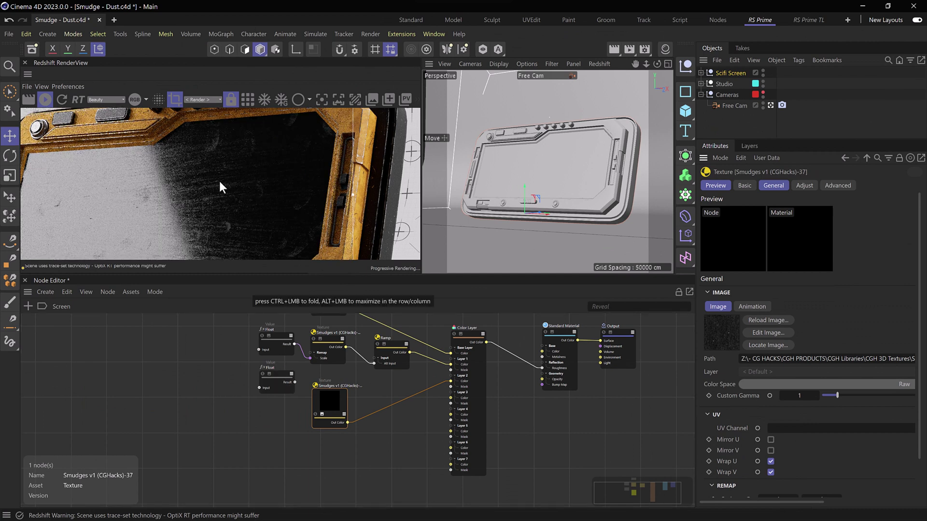
# Duplicate the unconnected Float node beside the second smudge texture and connect the original to that texture's UV Remap Scale
pyautogui.moveTo(280, 373); pyautogui.dragTo(276, 392)
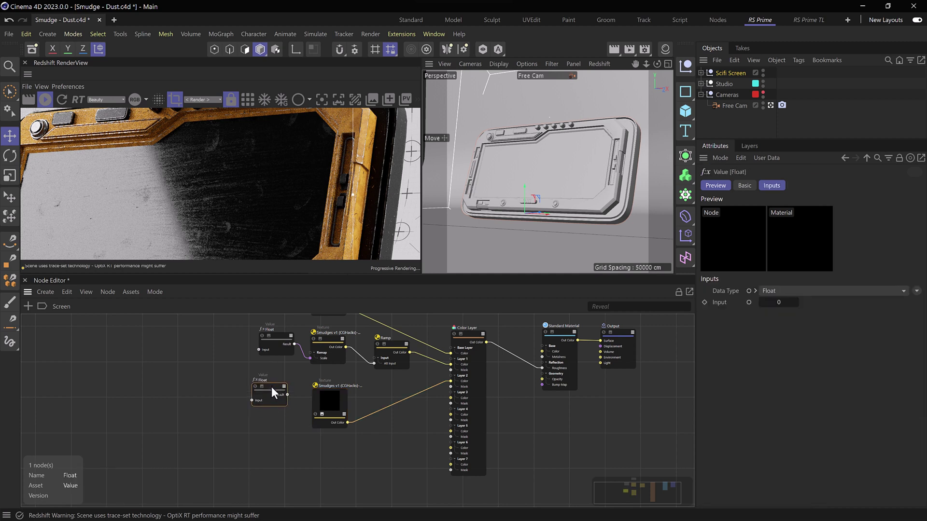
pyautogui.click(272, 425)
pyautogui.moveTo(287, 395)
pyautogui.mouseDown()
pyautogui.moveTo(295, 420)
pyautogui.moveTo(318, 401)
pyautogui.mouseUp()
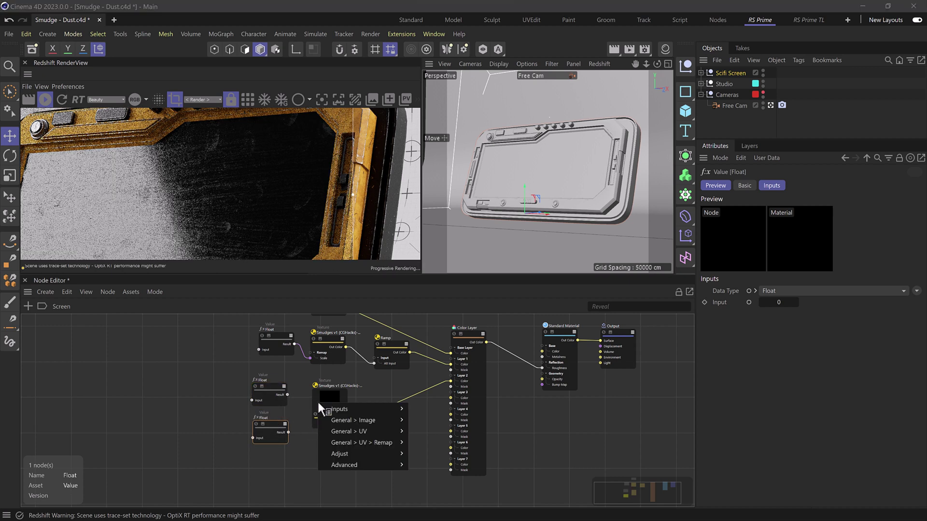
pyautogui.moveTo(371, 440)
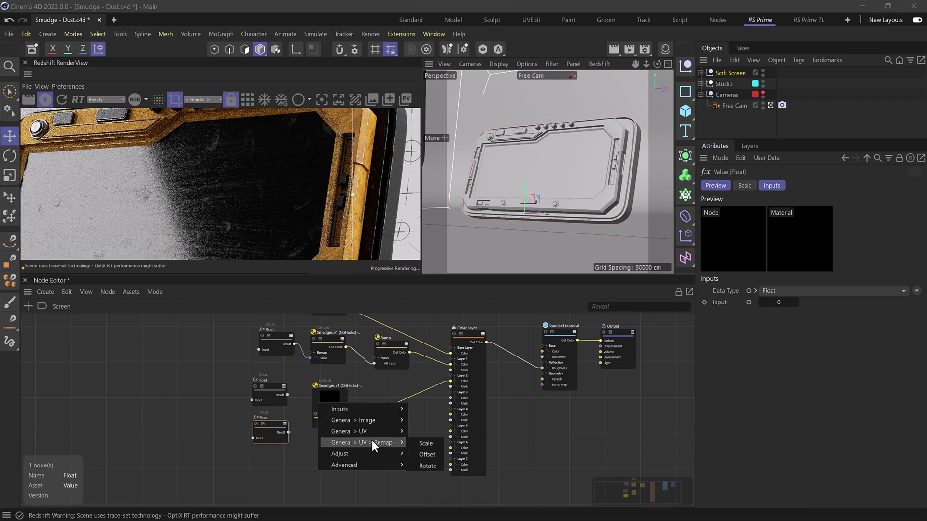
pyautogui.click(427, 443)
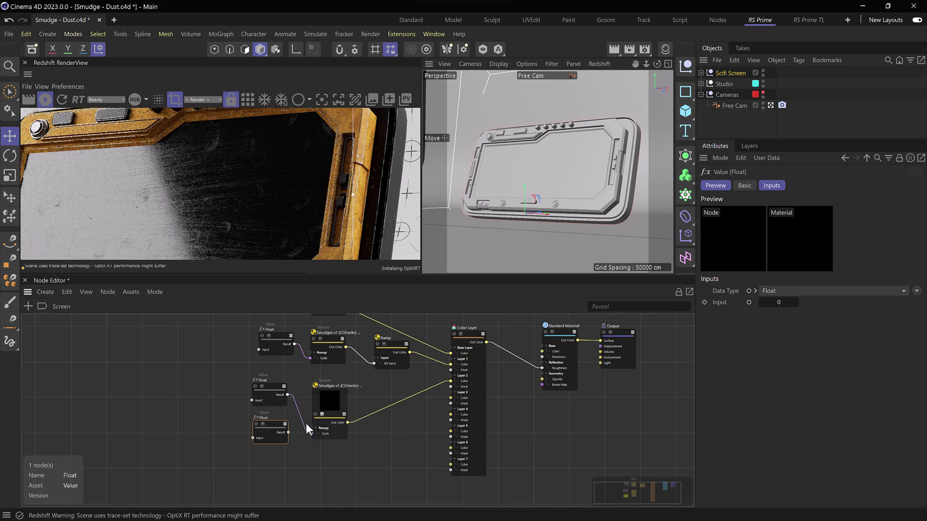
# Move the duplicated Float node slightly lower and connect it to the second smudge texture's UV Remap Rotate
pyautogui.moveTo(270, 431)
pyautogui.mouseDown()
pyautogui.moveTo(264, 444)
pyautogui.moveTo(311, 439)
pyautogui.moveTo(332, 408)
pyautogui.mouseUp()
pyautogui.moveTo(371, 449)
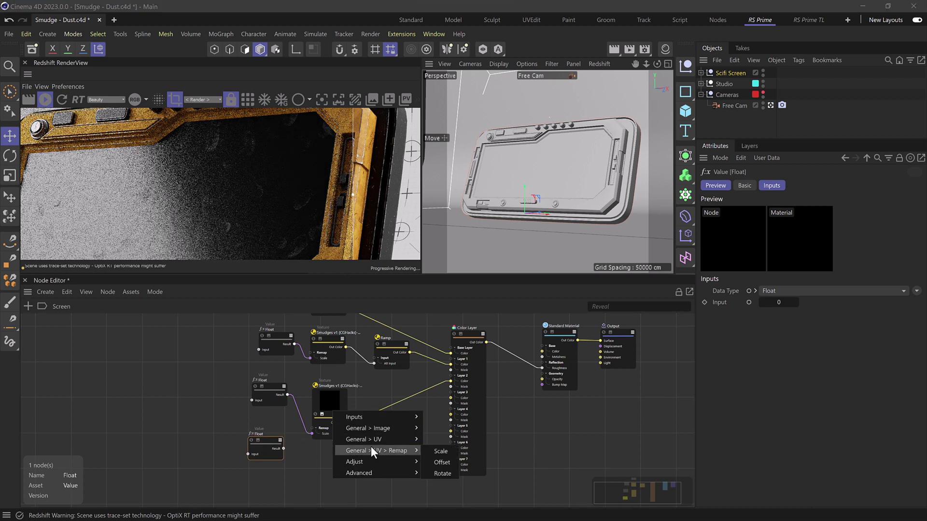
pyautogui.click(436, 472)
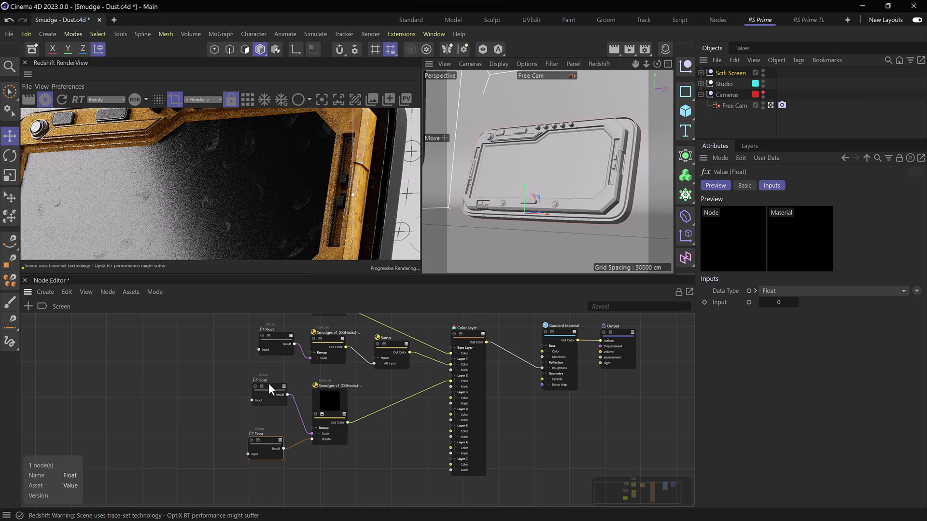
# Lower the Float node driving the second smudge texture's scale, set its input to 2, and collapse the texture node's preview
pyautogui.moveTo(277, 397); pyautogui.dragTo(283, 408)
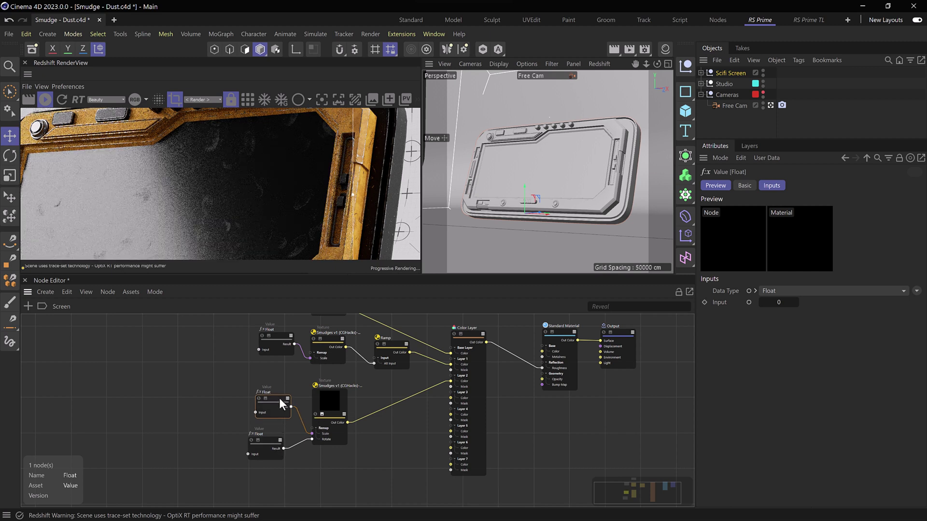
pyautogui.click(778, 302)
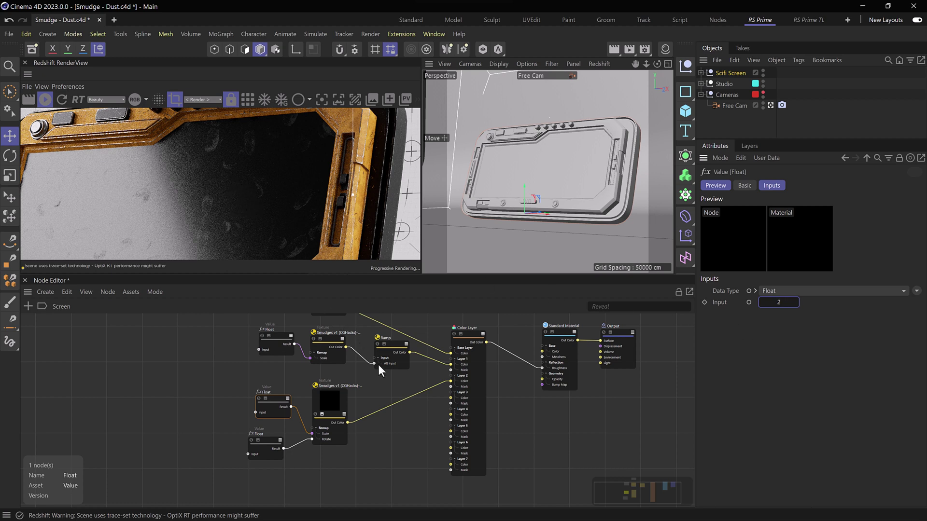
pyautogui.click(321, 413)
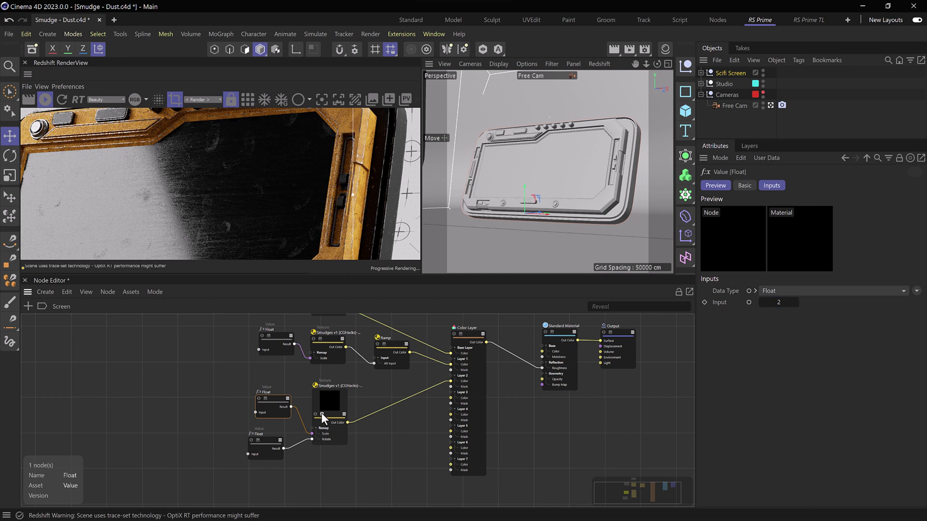
pyautogui.click(343, 403)
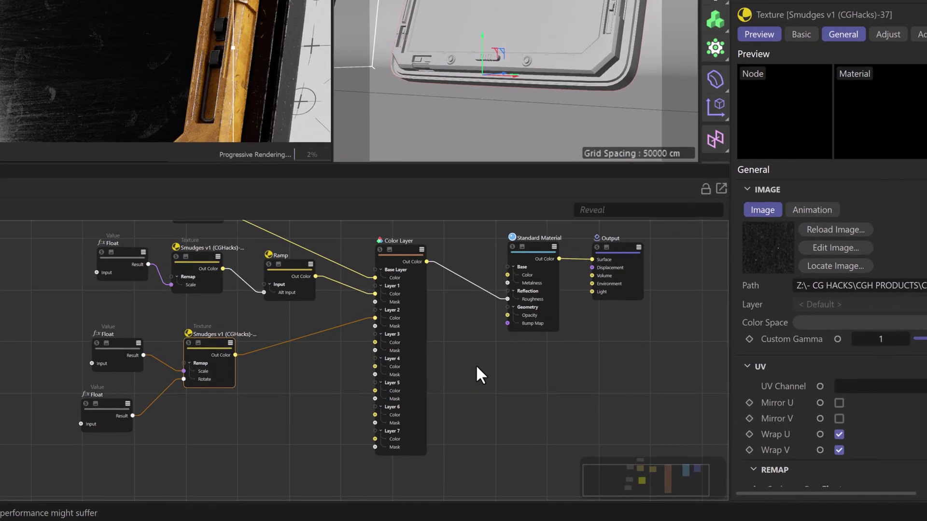
# Insert a Ramp node between the second smudge texture and Layer 2 of the Color Layer, and collapse its preview
pyautogui.press('Tab')
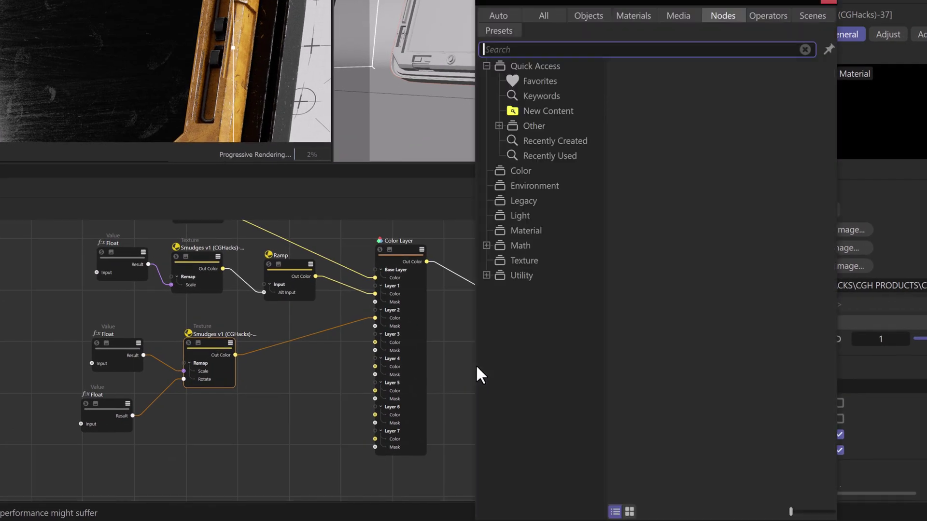
pyautogui.write('ramp')
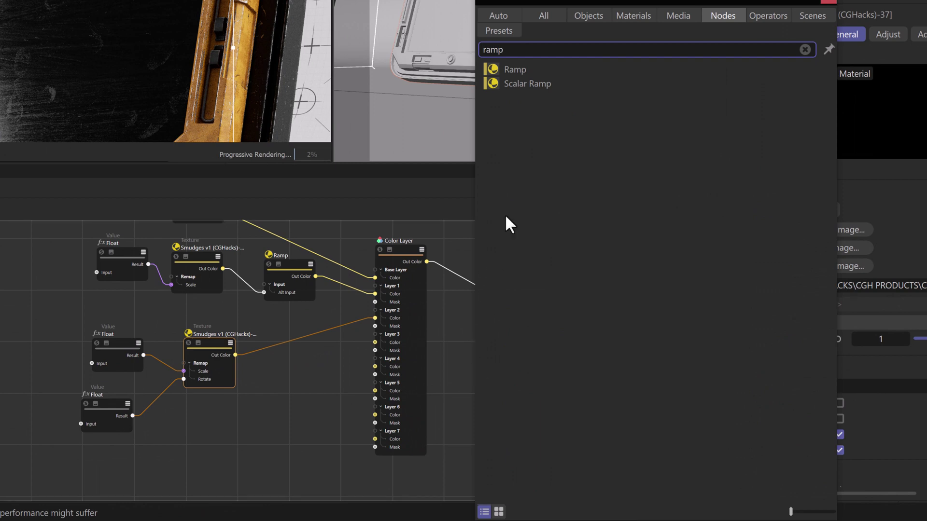
pyautogui.moveTo(516, 68)
pyautogui.mouseDown()
pyautogui.moveTo(375, 286)
pyautogui.moveTo(296, 338)
pyautogui.mouseUp()
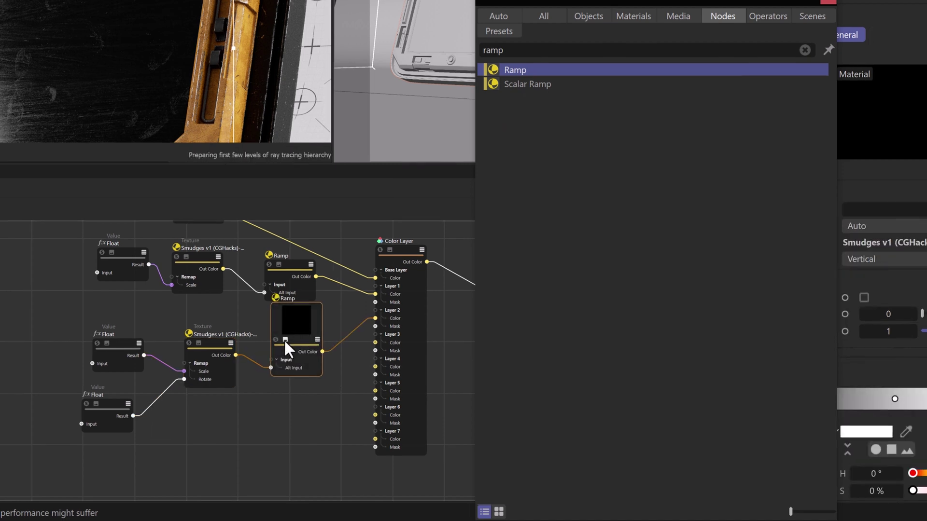
pyautogui.click(285, 339)
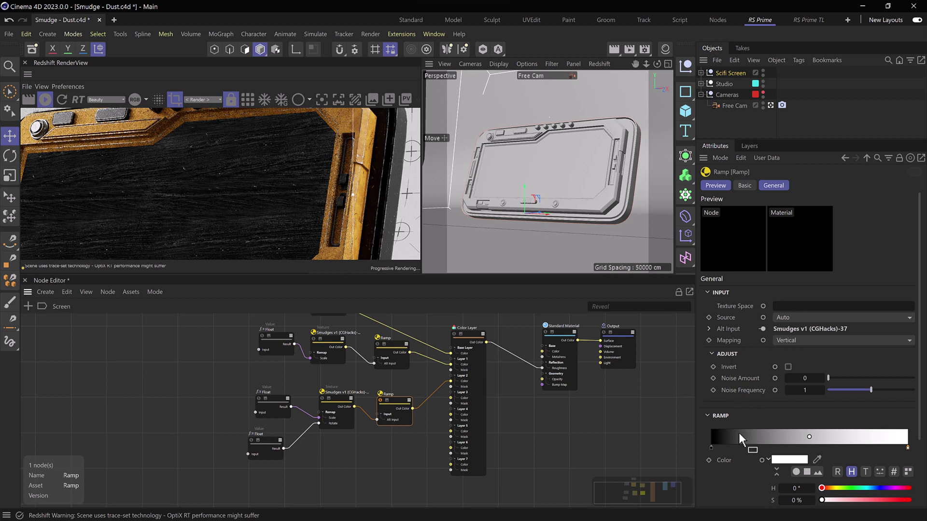
# Add a second black knot near the dark end of the new Ramp and move its white knot inward
pyautogui.moveTo(713, 448); pyautogui.dragTo(733, 450)
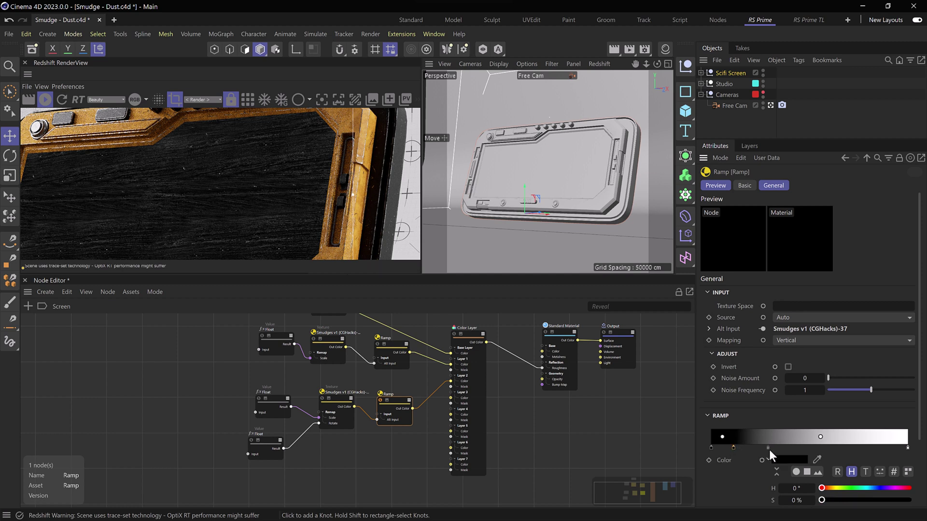
pyautogui.moveTo(908, 450); pyautogui.dragTo(870, 450)
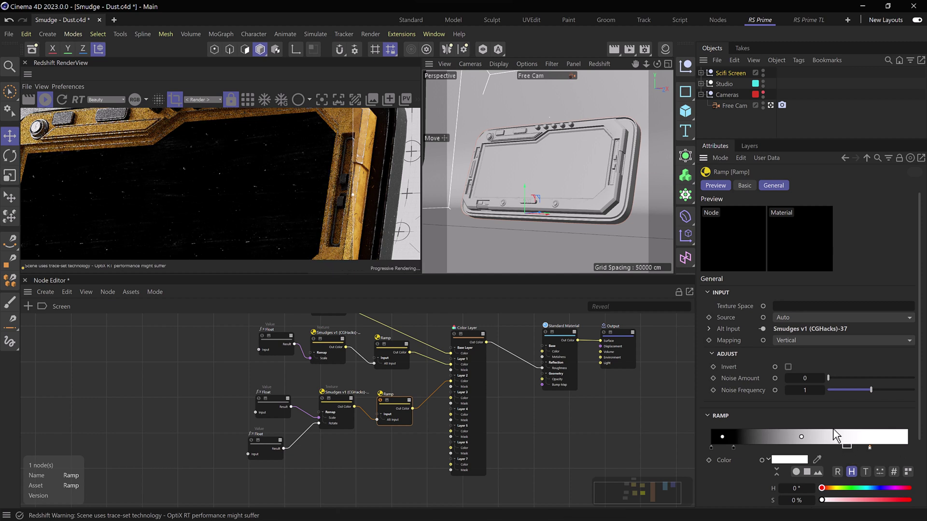
pyautogui.moveTo(732, 447); pyautogui.dragTo(727, 449)
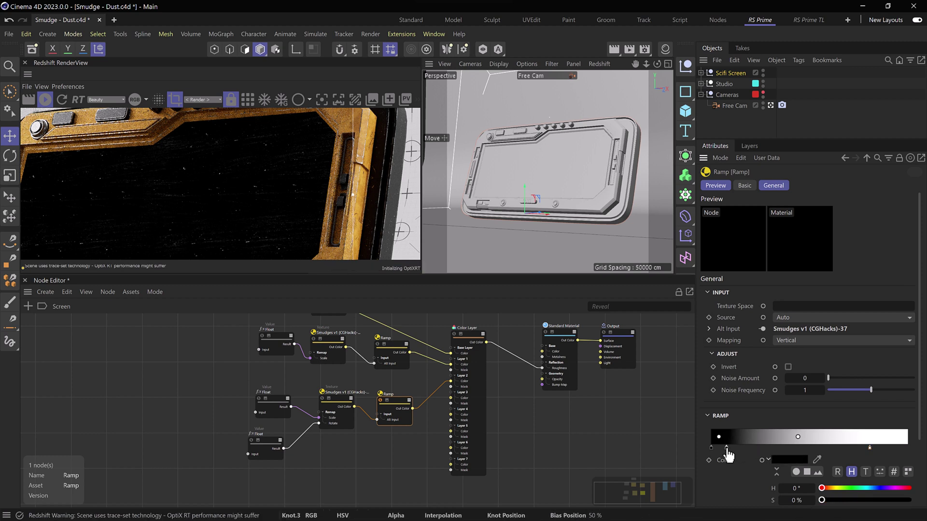
pyautogui.moveTo(728, 454)
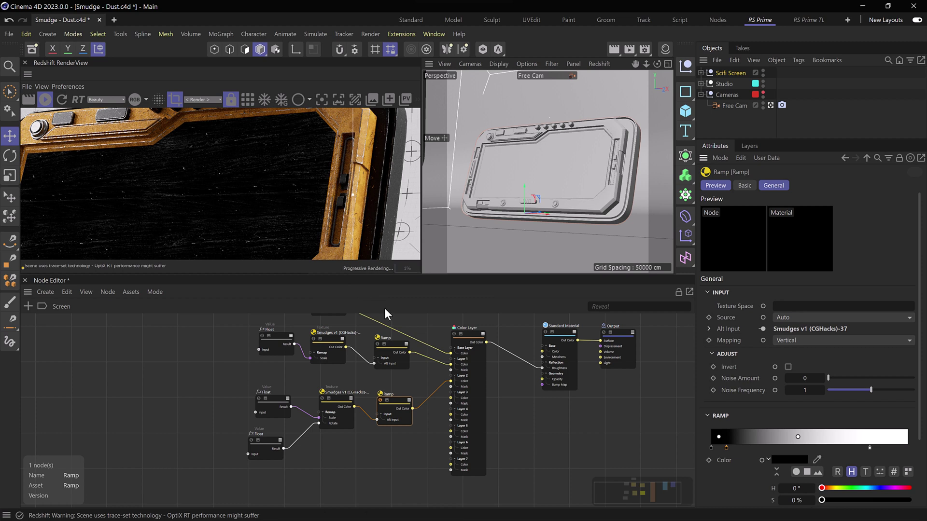
# Leave the solo node preview and remove the extra black knot from the second smudge texture's Ramp
pyautogui.click(454, 334)
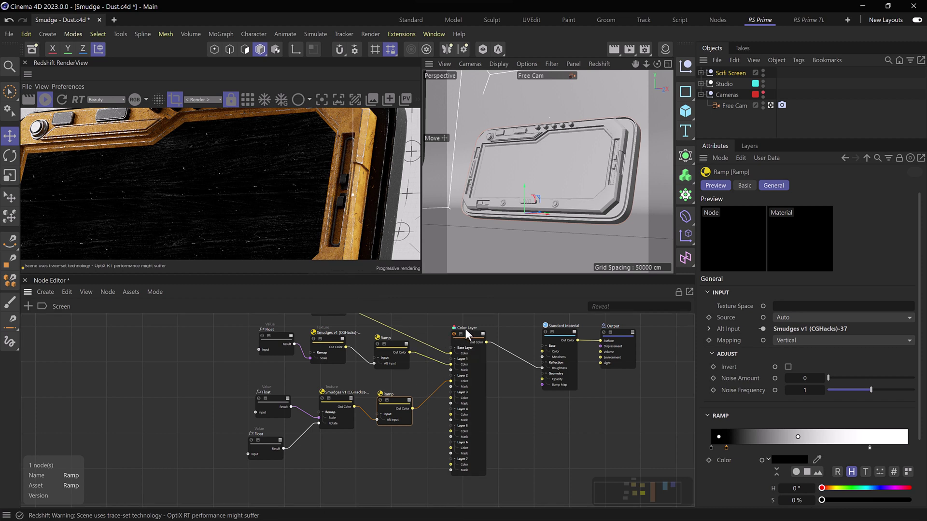
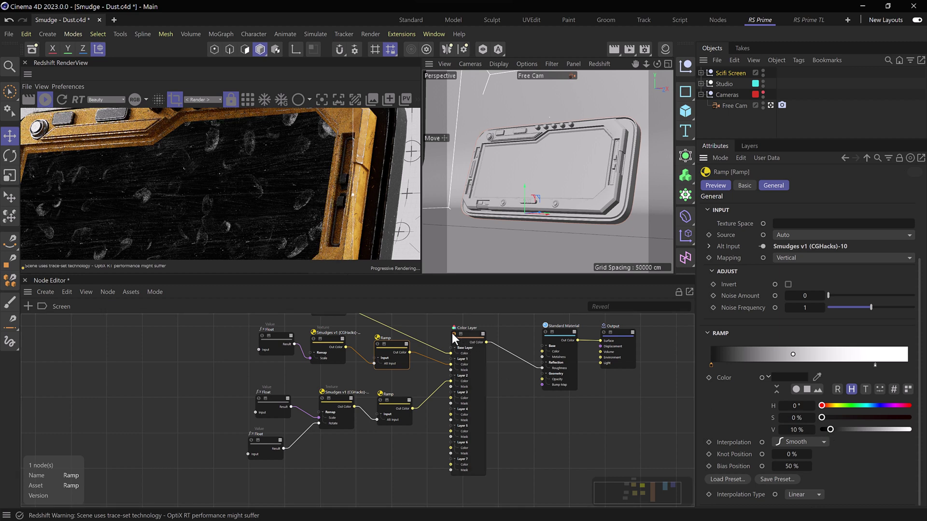
pyautogui.click(445, 375)
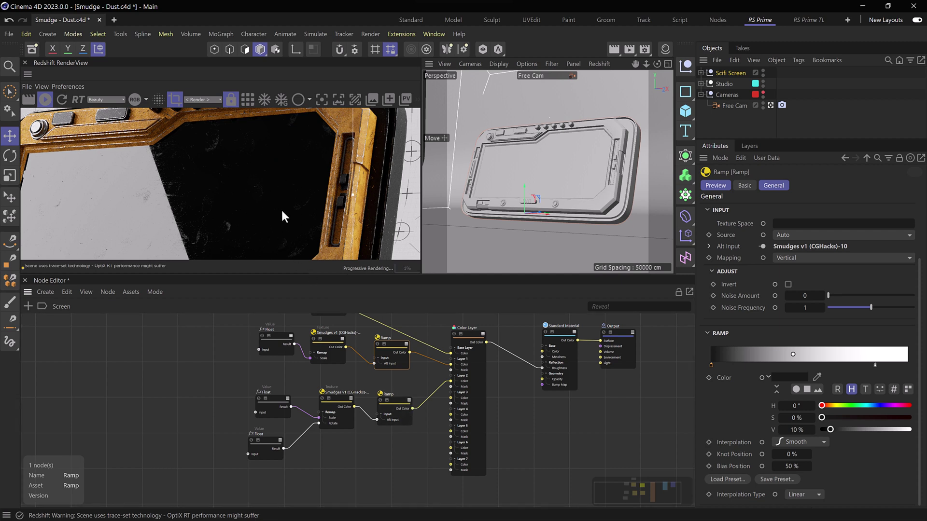
pyautogui.click(396, 405)
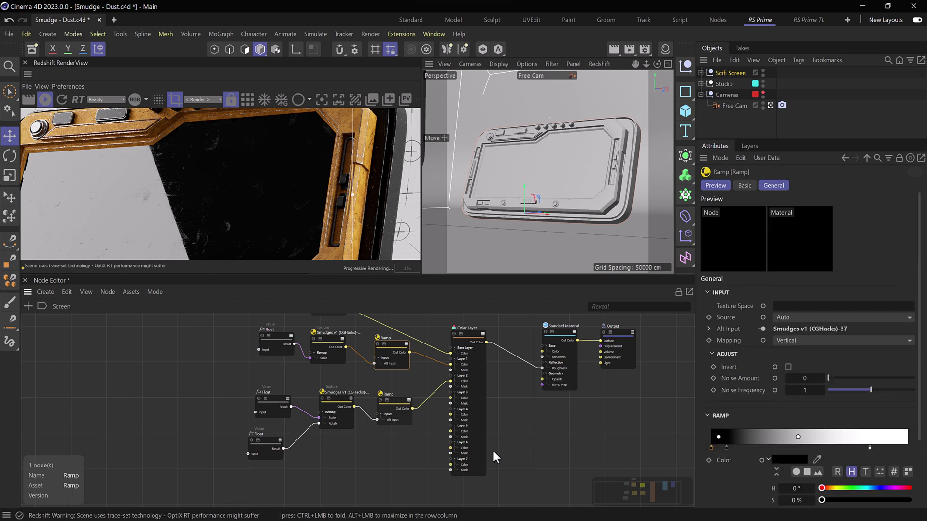
pyautogui.moveTo(727, 454); pyautogui.dragTo(727, 463)
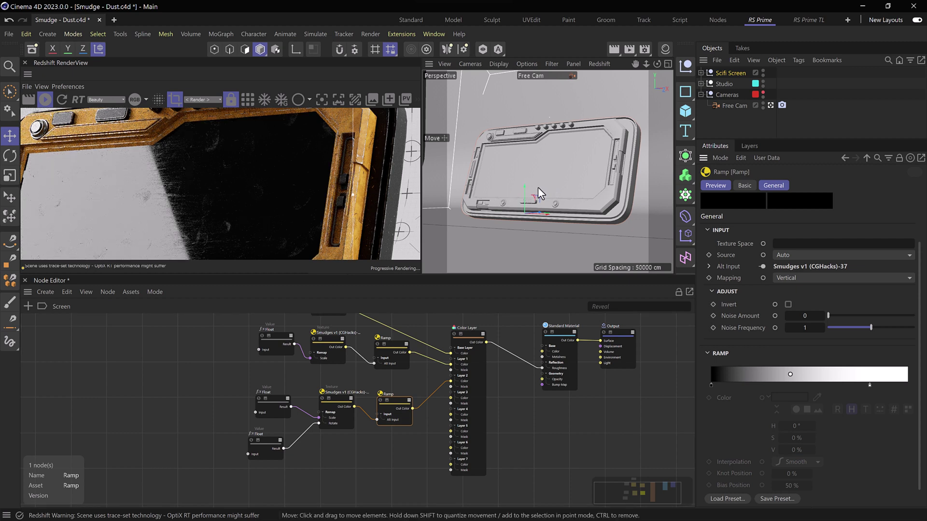
# Reframe the device to a more frontal view and widen the render region to include its whole left side
pyautogui.moveTo(539, 187)
pyautogui.keyDown('alt'); pyautogui.mouseDown()
pyautogui.moveTo(598, 195)
pyautogui.moveTo(569, 192)
pyautogui.mouseUp(); pyautogui.keyUp('alt')
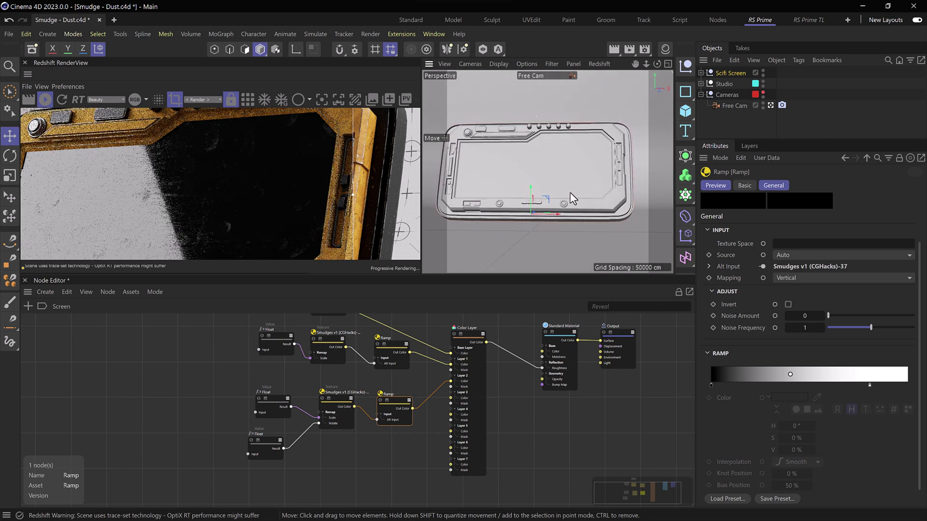
pyautogui.keyDown('alt'); pyautogui.moveTo(533, 186); pyautogui.dragTo(570, 184, button='middle'); pyautogui.keyUp('alt')
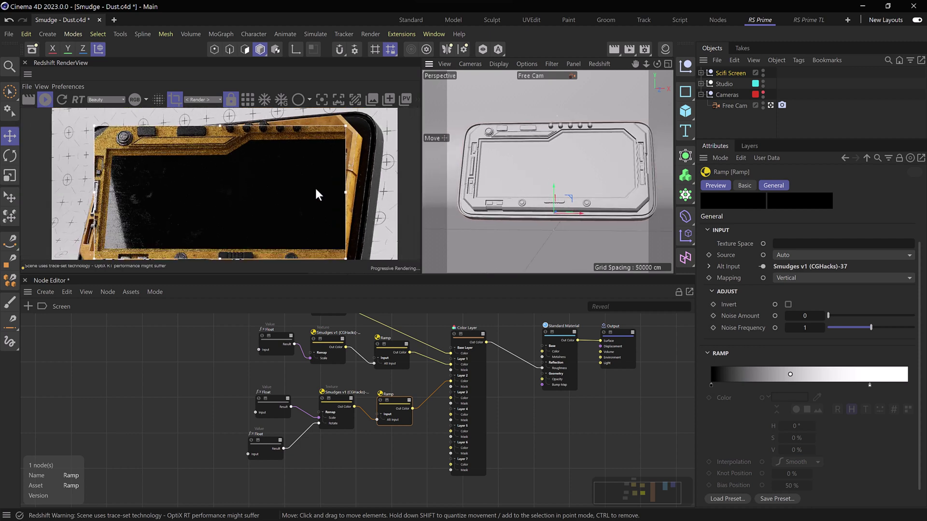
pyautogui.moveTo(327, 185); pyautogui.dragTo(341, 183, button='middle')
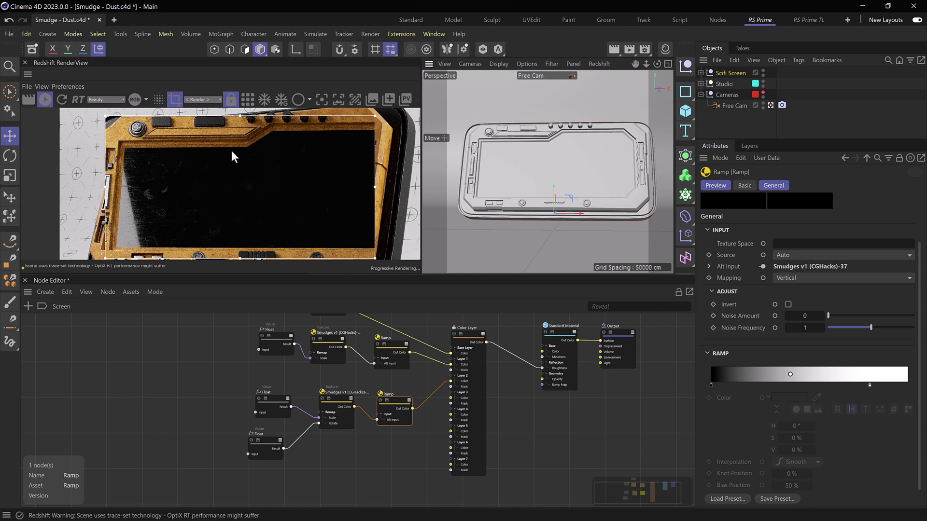
pyautogui.moveTo(104, 186); pyautogui.dragTo(66, 190)
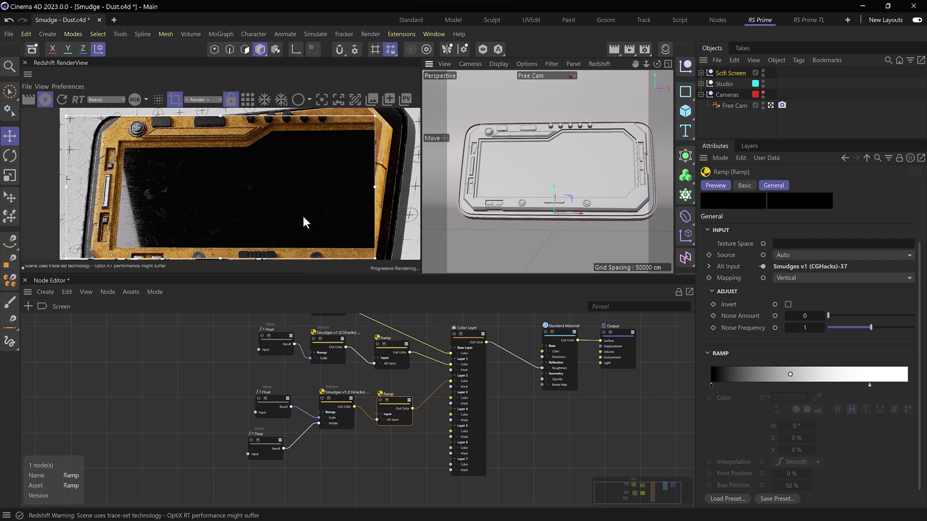
# Set the Standard Material's reflection IOR to 1.8
pyautogui.click(563, 332)
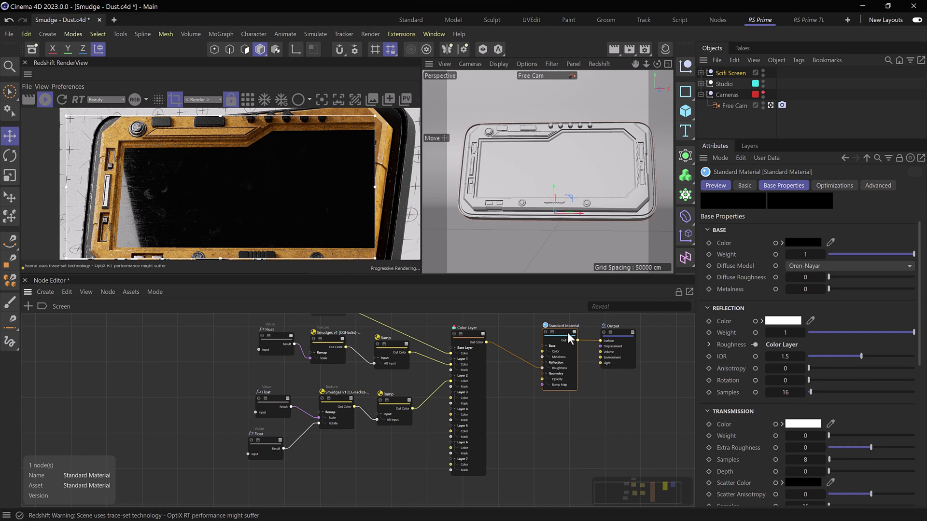
pyautogui.click(784, 357)
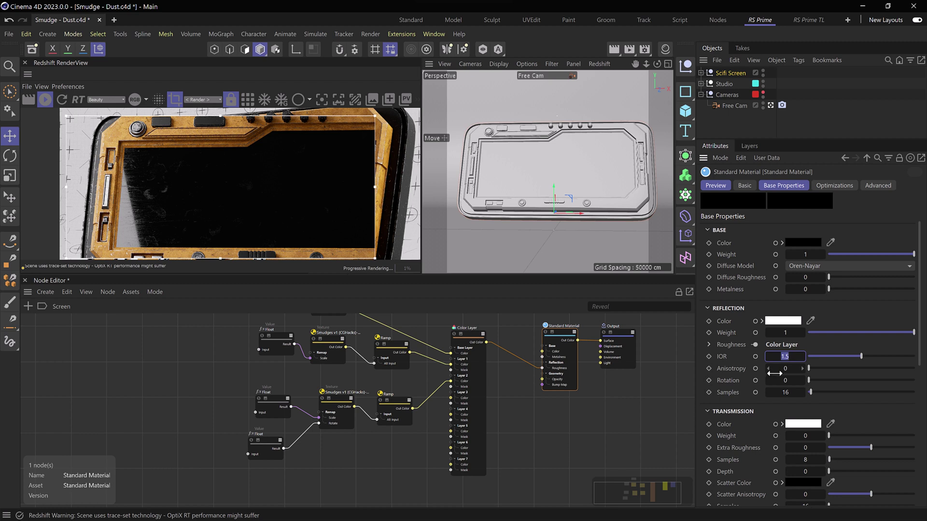
pyautogui.write('1.8')
pyautogui.press('Return')
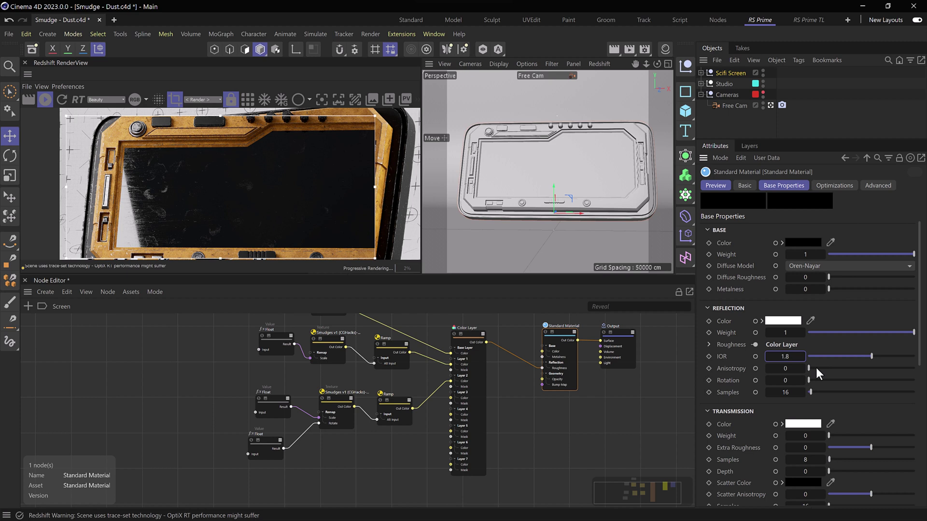
# Try a reflection anisotropy of 1 with a rotation of 0.5 on the Standard Material
pyautogui.moveTo(773, 370); pyautogui.dragTo(779, 372)
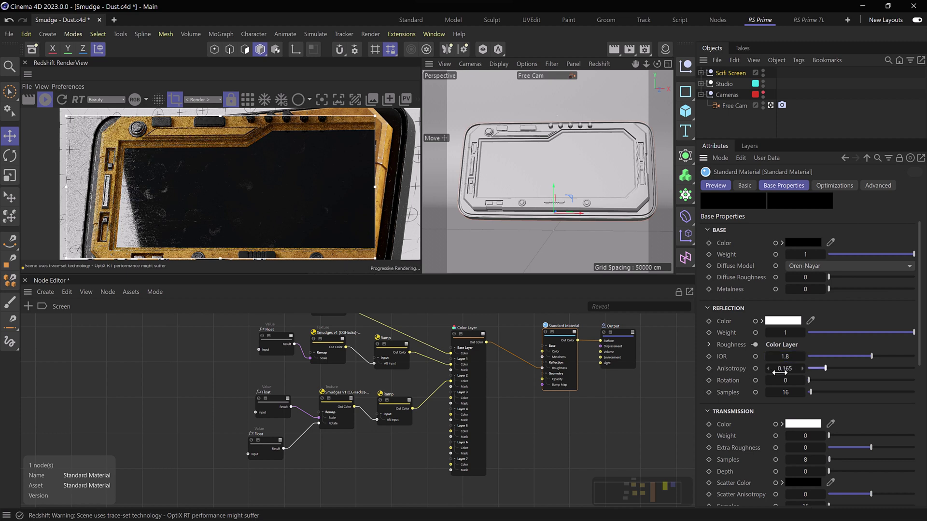
pyautogui.moveTo(838, 368); pyautogui.dragTo(923, 371)
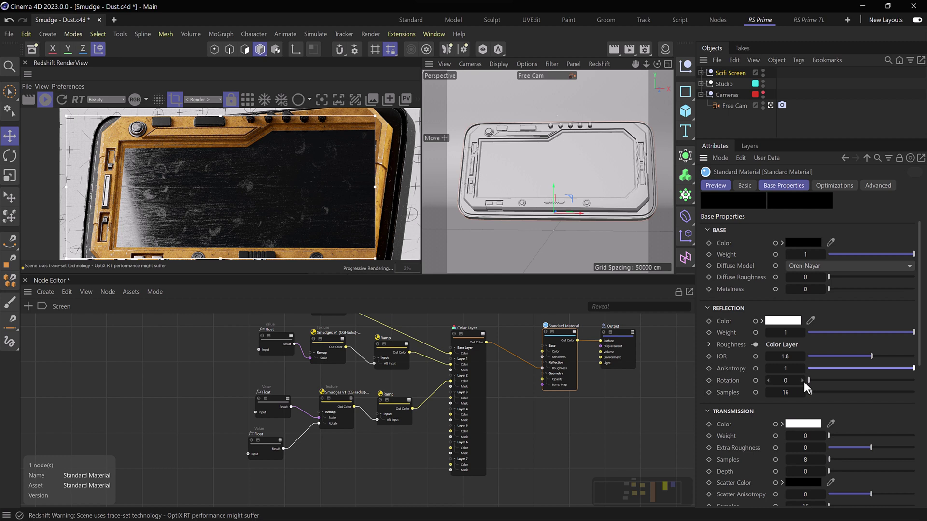
pyautogui.click(803, 381)
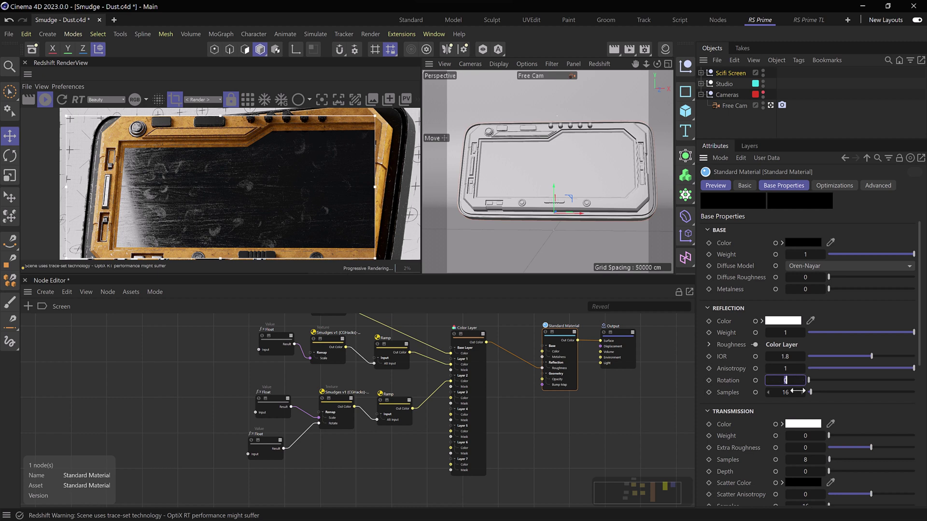
pyautogui.write('.5')
pyautogui.press('Return')
# Adjust the Standard Material's reflection rotation to about 0.129 and its anisotropy to about 0.602
pyautogui.click(842, 380)
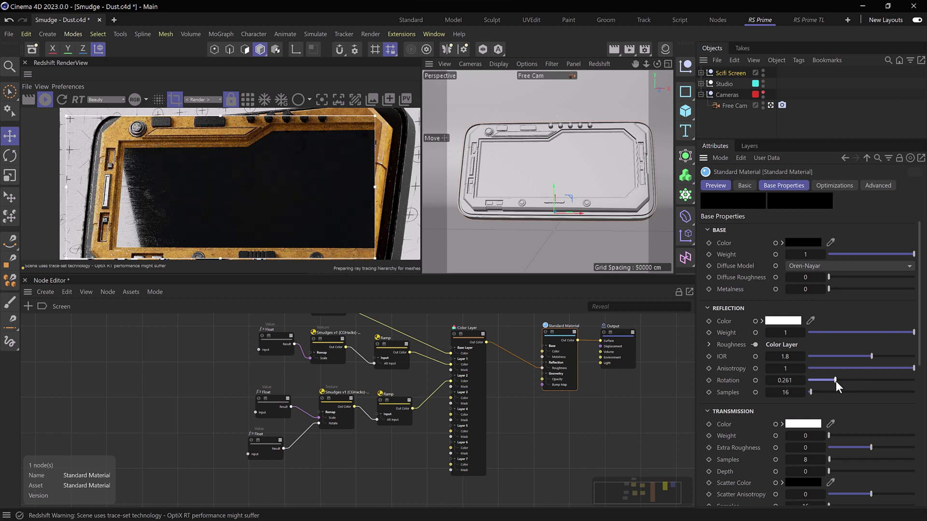
pyautogui.moveTo(835, 380); pyautogui.dragTo(849, 381)
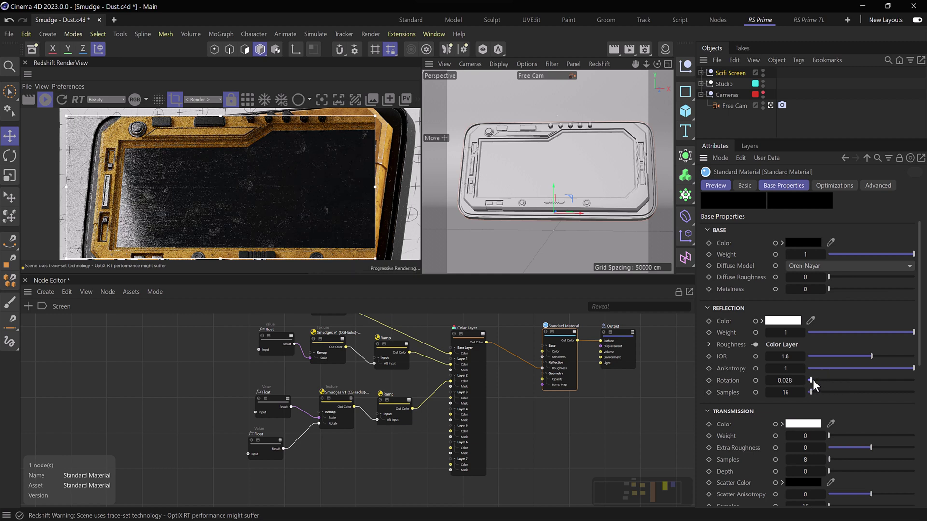
pyautogui.moveTo(812, 379); pyautogui.dragTo(813, 379)
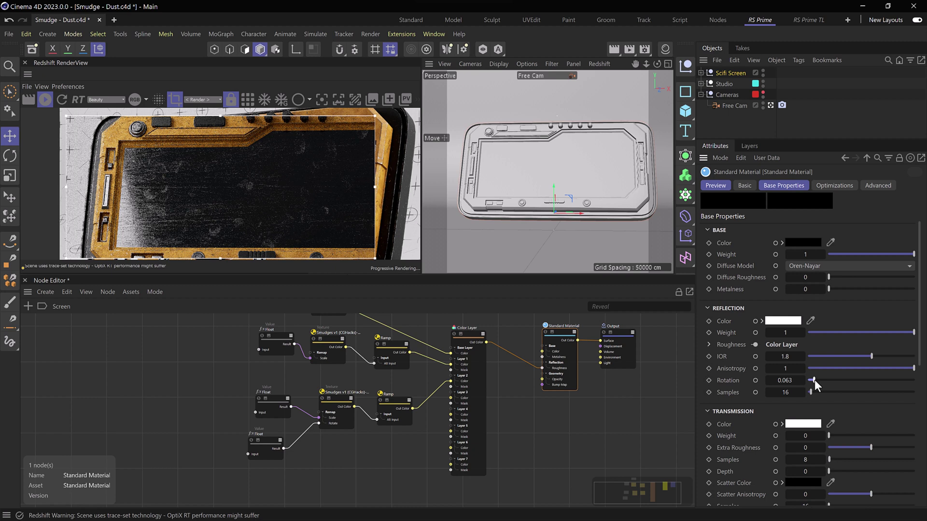
pyautogui.moveTo(815, 381); pyautogui.dragTo(820, 380)
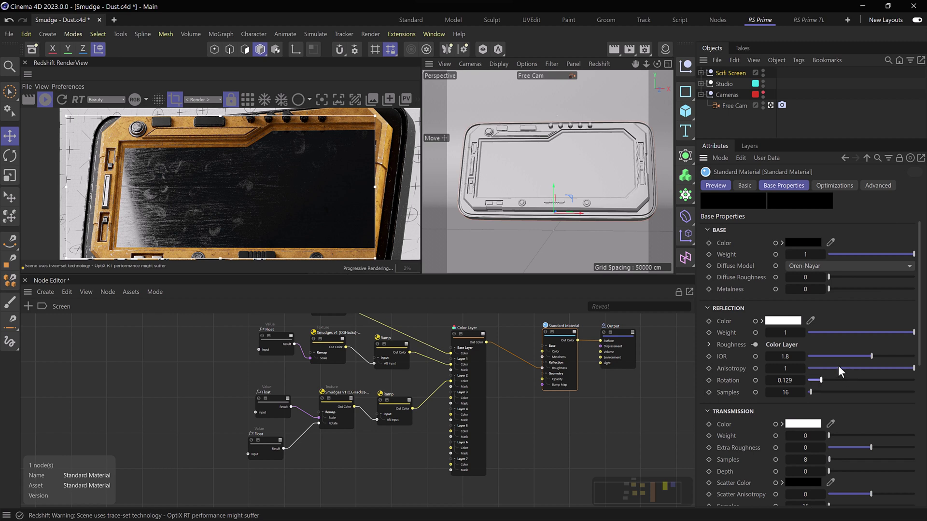
pyautogui.click(872, 367)
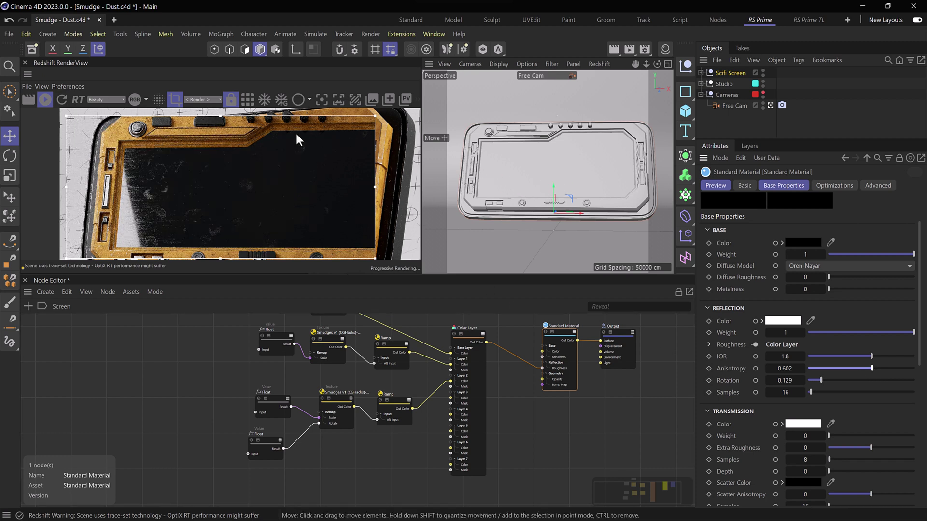
# Turn off the render region and orbit around the device to examine the screen's reflections from both sides
pyautogui.click(174, 104)
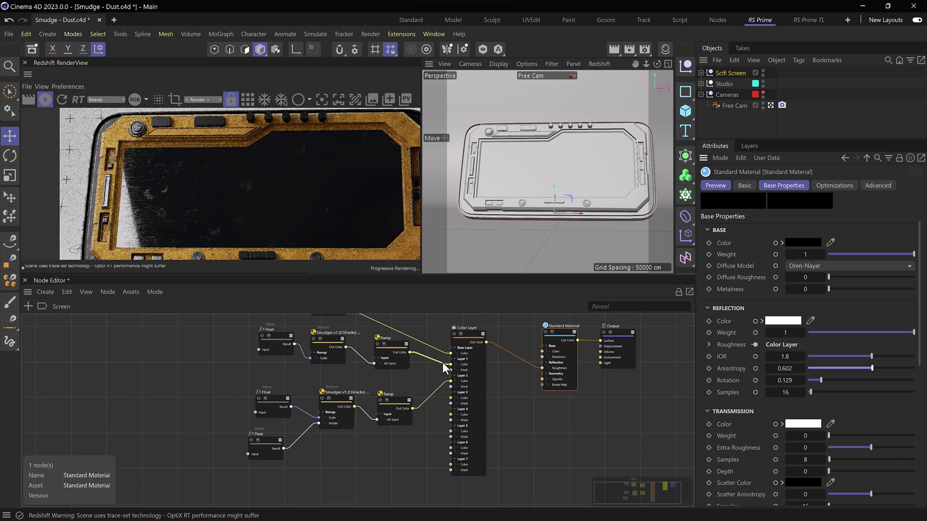
pyautogui.keyDown('alt'); pyautogui.moveTo(547, 177); pyautogui.dragTo(644, 178); pyautogui.keyUp('alt')
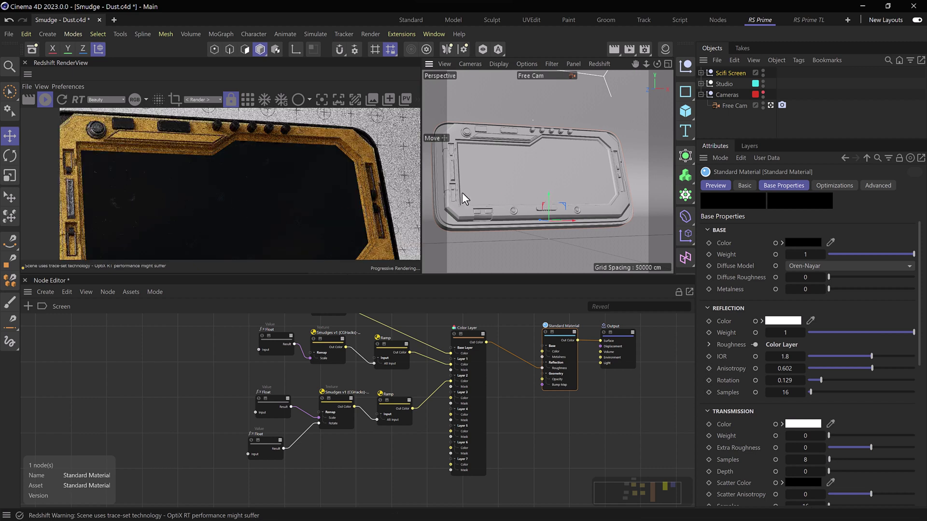
pyautogui.keyDown('alt'); pyautogui.moveTo(566, 172); pyautogui.dragTo(484, 175); pyautogui.keyUp('alt')
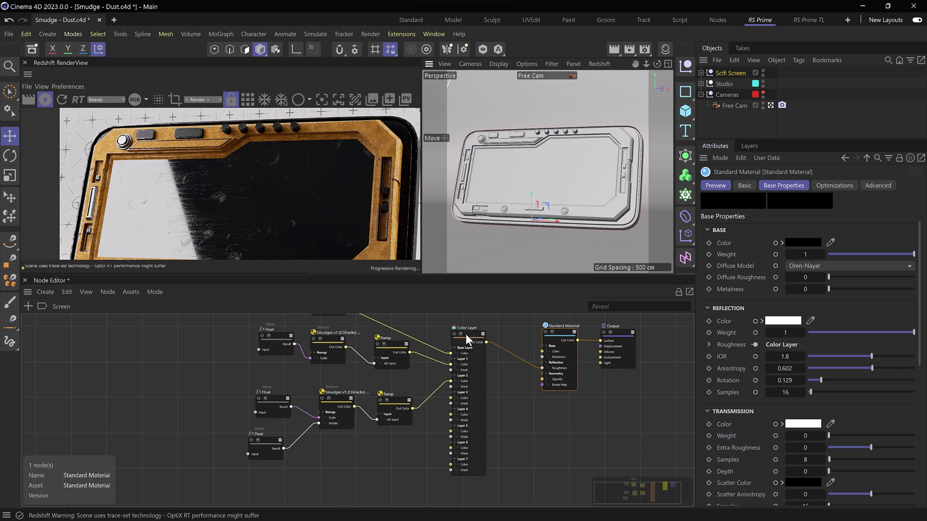
# Hide the Color Layer node's unused ports and lower its Layer 1 mask to about 0.489 and Layer 2 mask to about 0.649
pyautogui.moveTo(494, 327); pyautogui.dragTo(493, 354, button='middle')
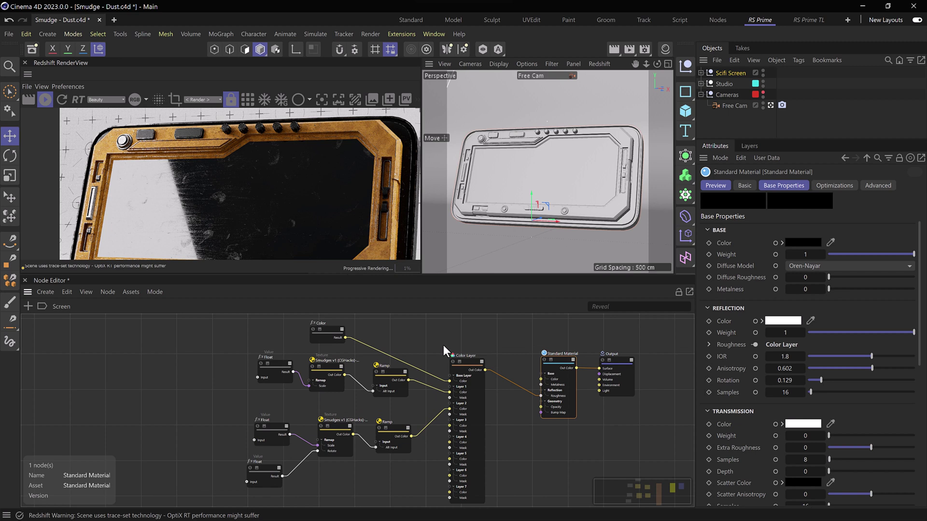
pyautogui.click(482, 361)
pyautogui.click(463, 368)
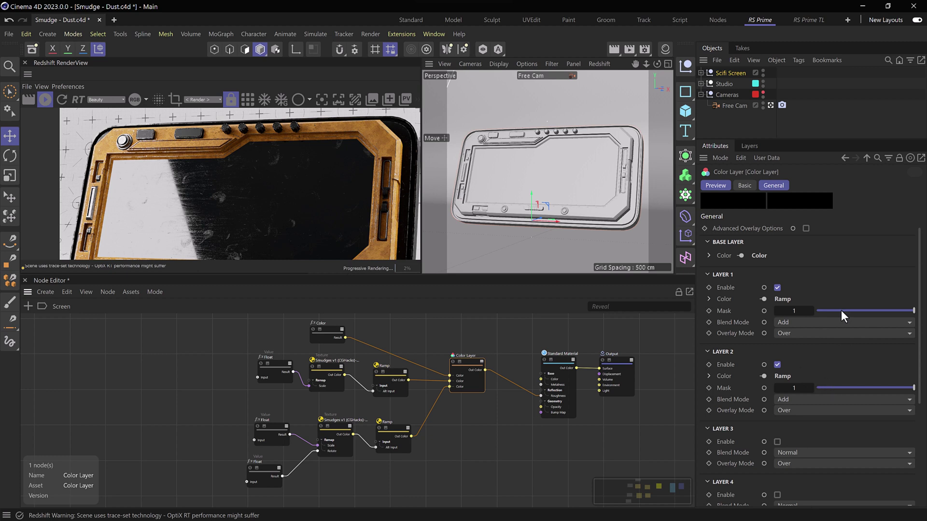
pyautogui.moveTo(895, 311); pyautogui.dragTo(864, 312)
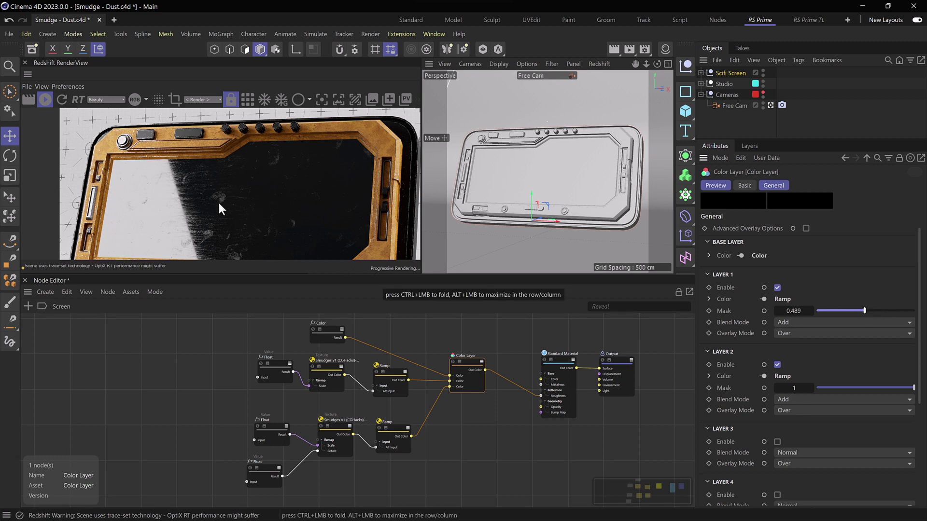
pyautogui.moveTo(914, 388); pyautogui.dragTo(879, 388)
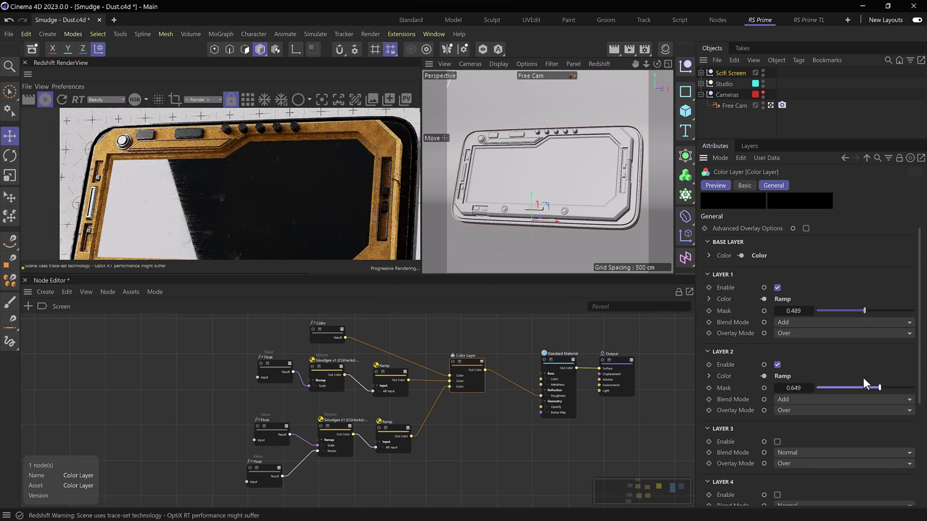